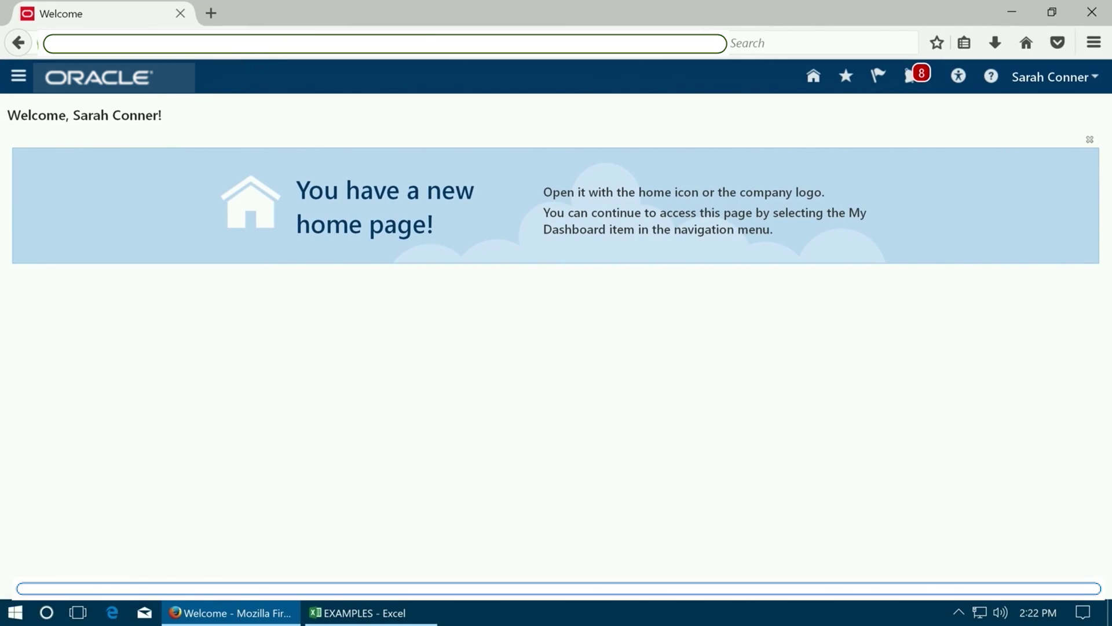
- Open the Security Console from the Navigator's More > Tools area
left_click(18, 78)
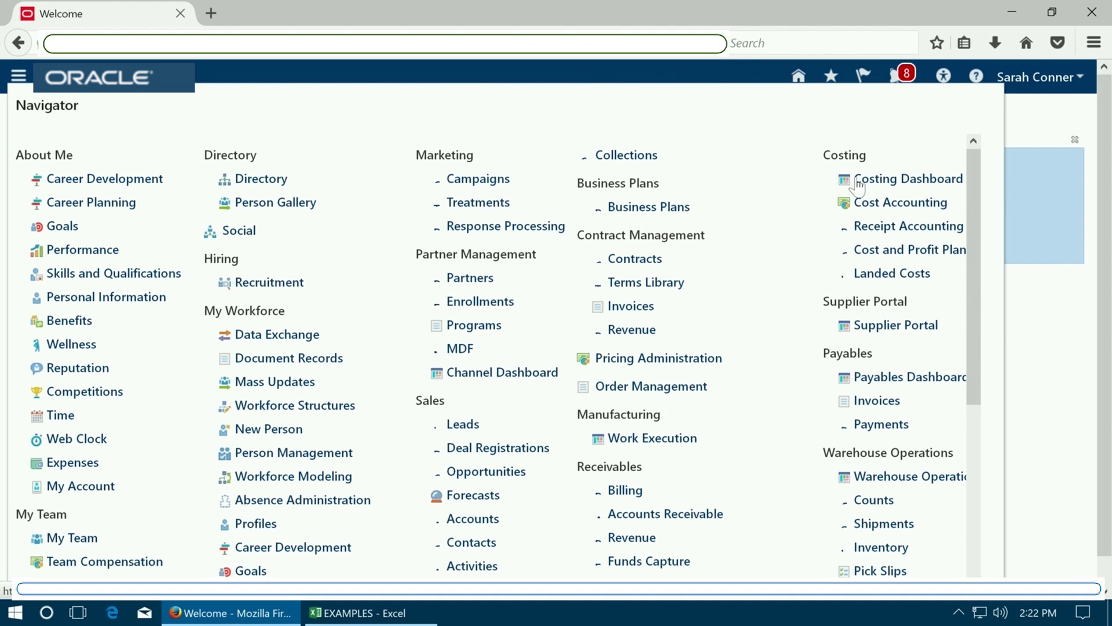
left_click_drag(971, 209, 970, 477)
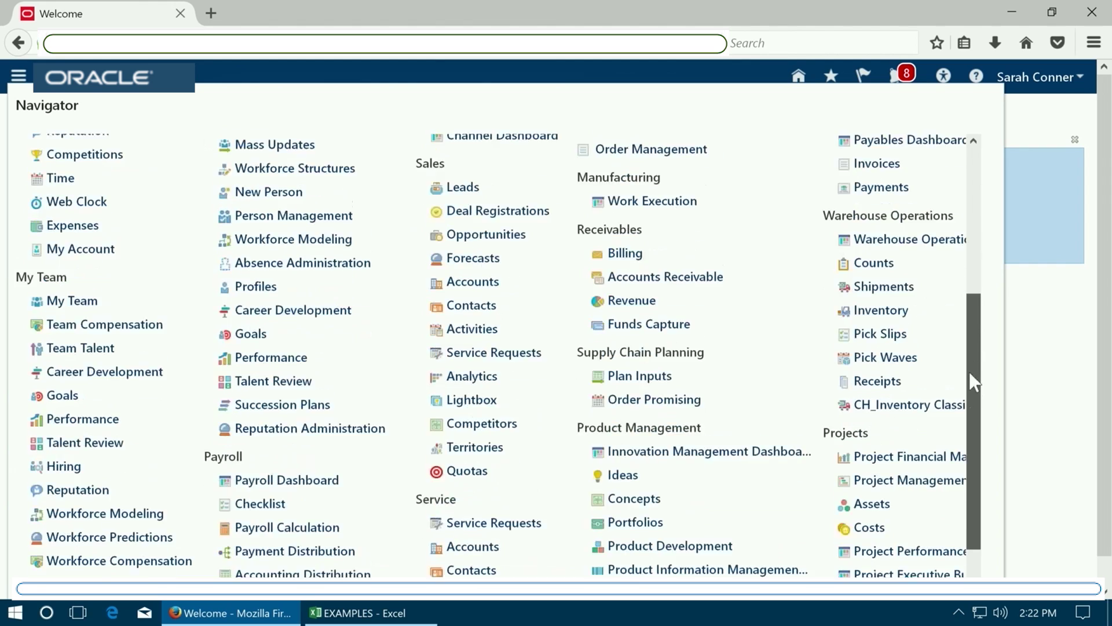
left_click(874, 560)
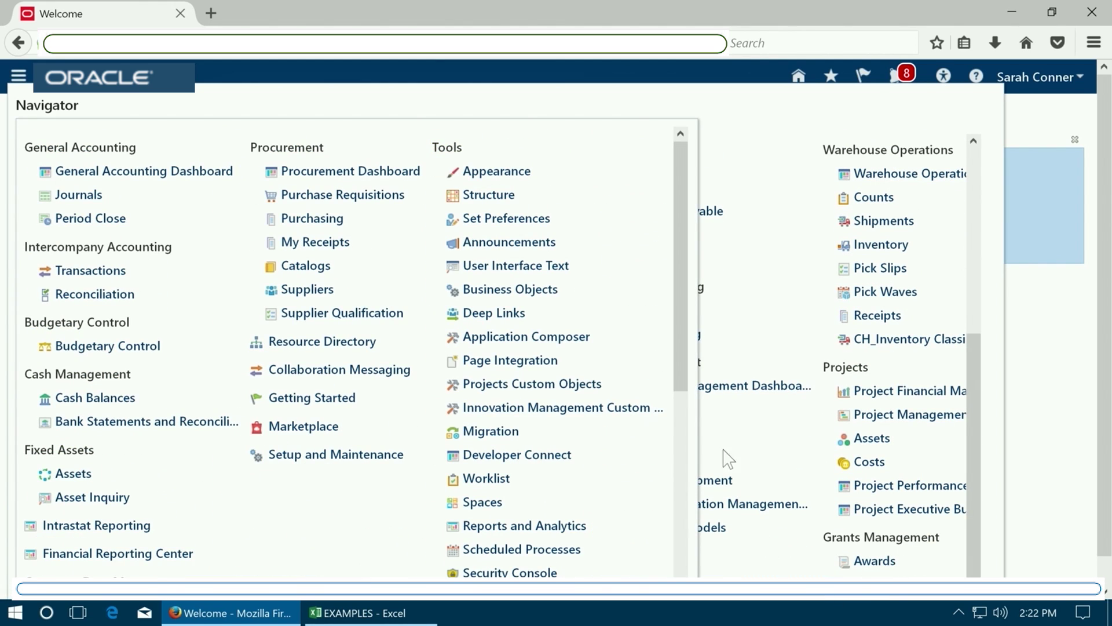
scroll(683, 409, "down", 3)
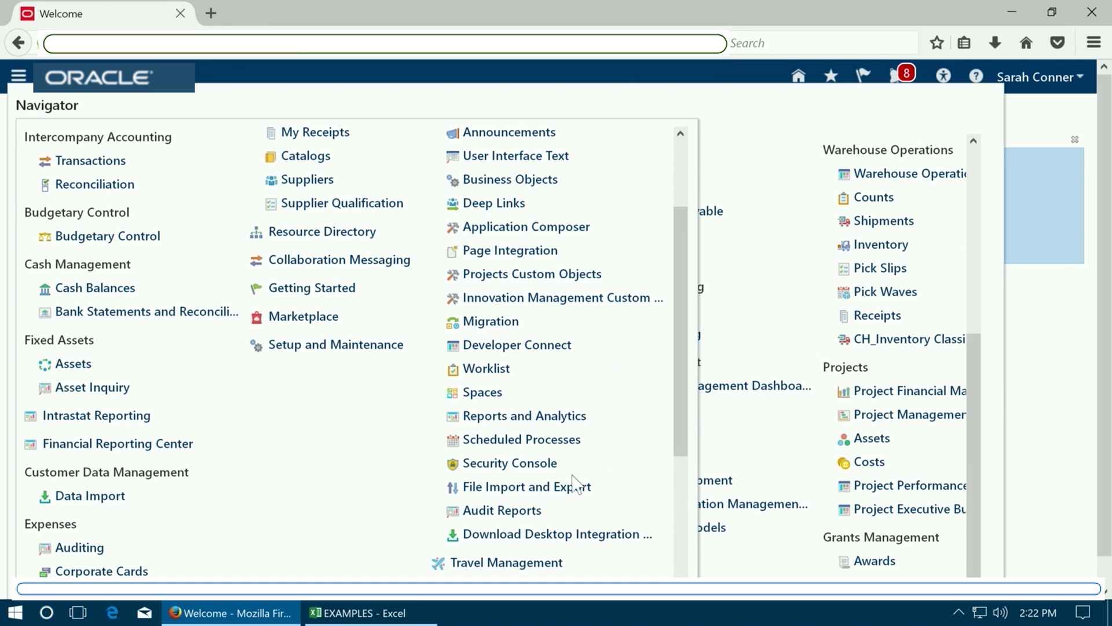
left_click(504, 471)
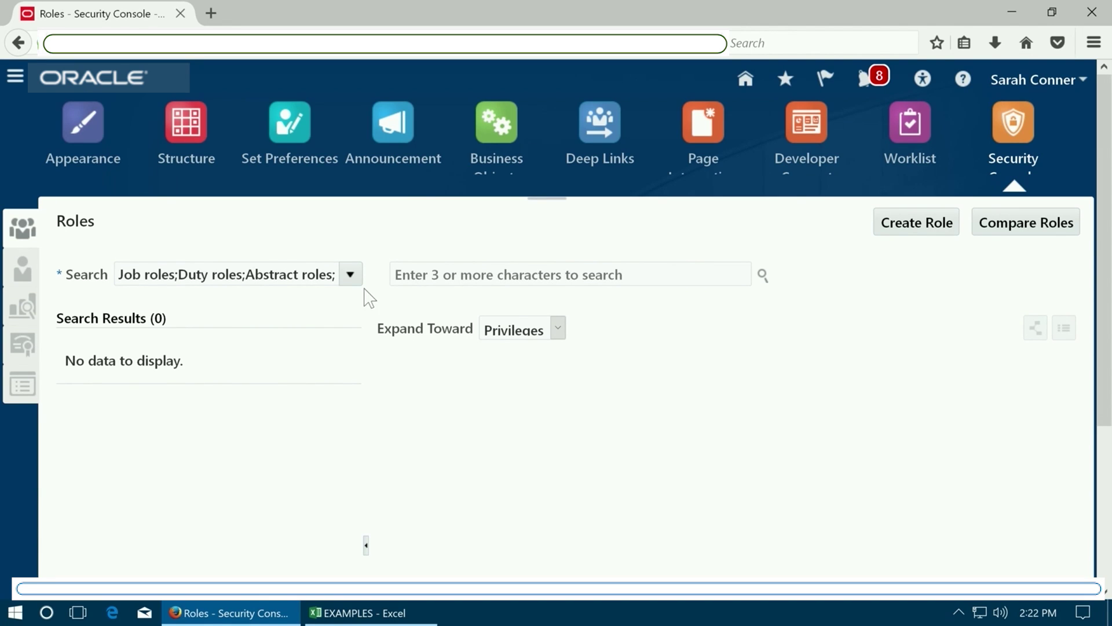
- Expand the Search type list to show the job, duty, abstract and privilege role types
left_click(350, 275)
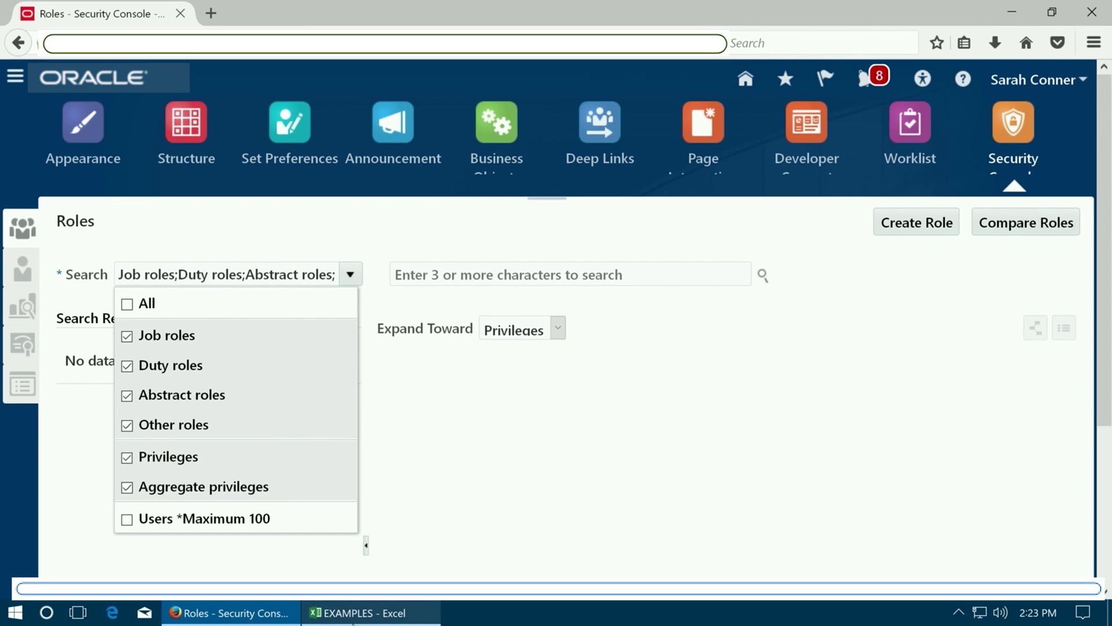
- Switch to the EXAMPLES Excel workbook comparing Release 11 and Release 12 data access
left_click(359, 618)
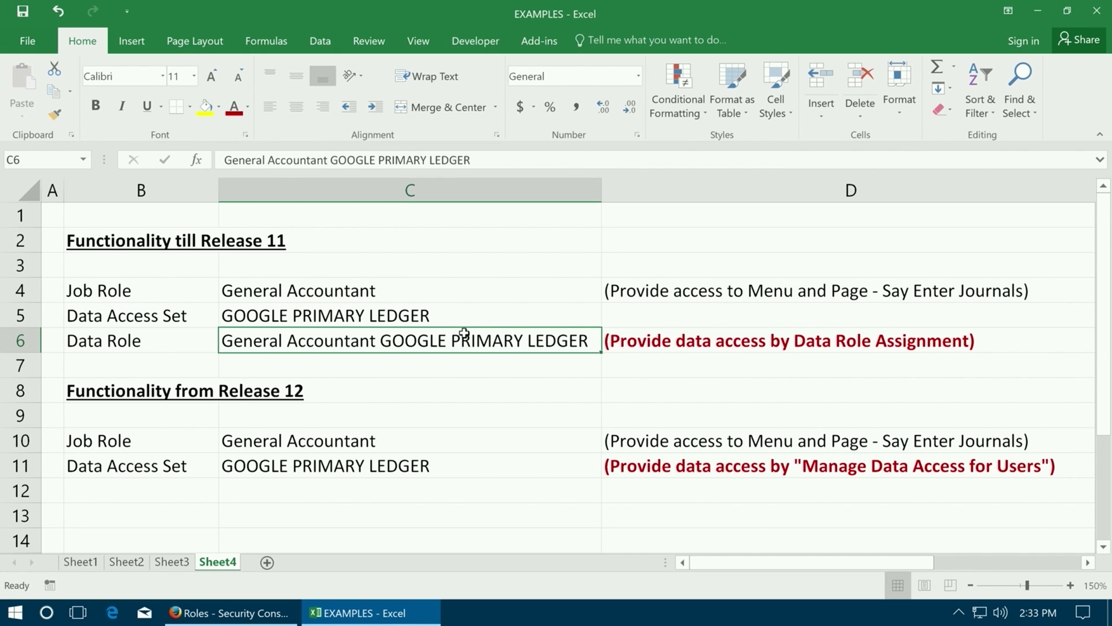
- Point out the Release 12 data access set in cell C11, then return to the Security Console
left_click(501, 470)
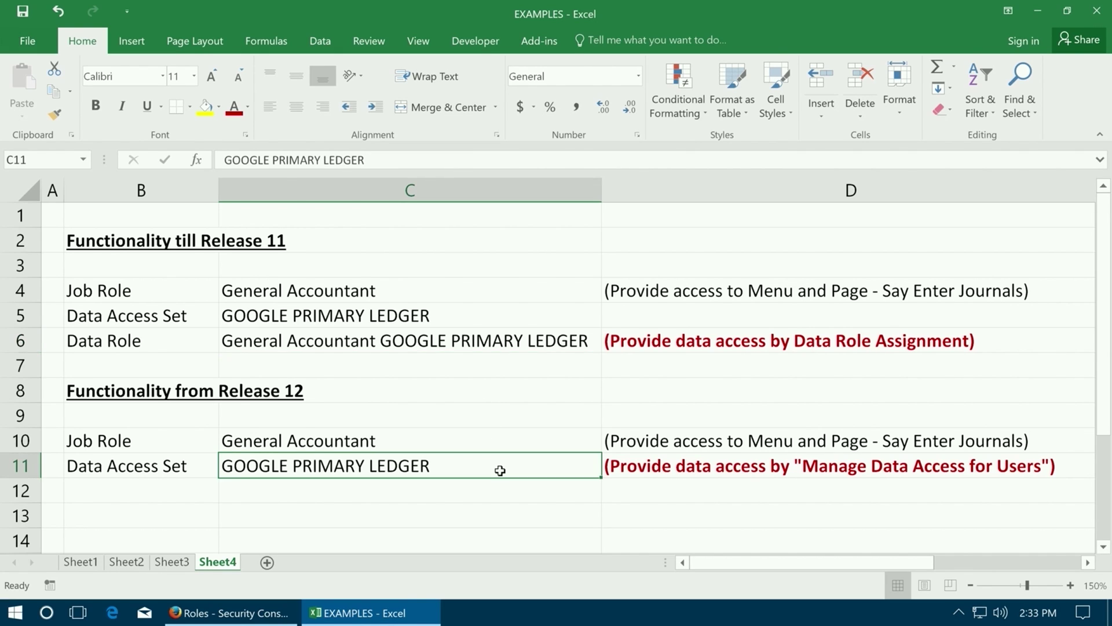
key("super+Tab")
left_click(227, 610)
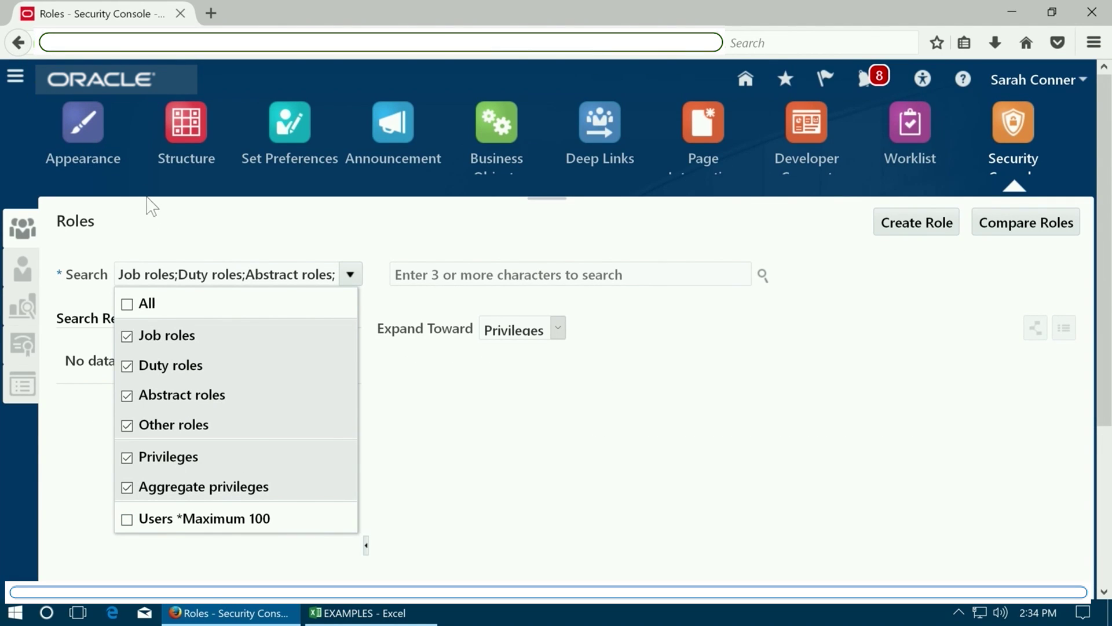
- Start a new user account with Worker as the associated person type
left_click(100, 252)
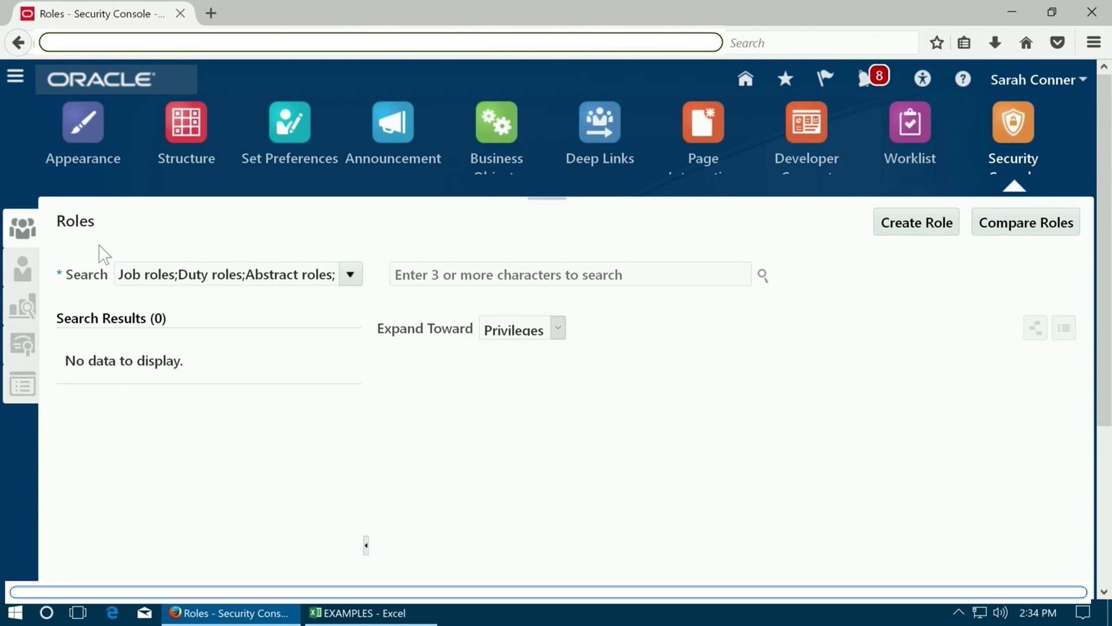
left_click(21, 271)
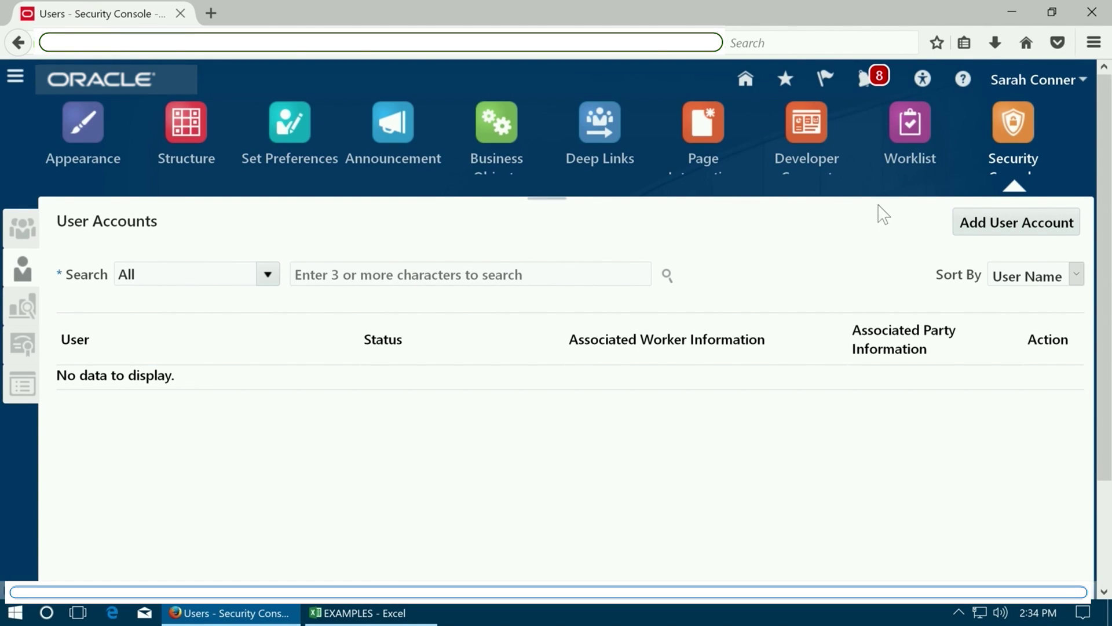
left_click(982, 224)
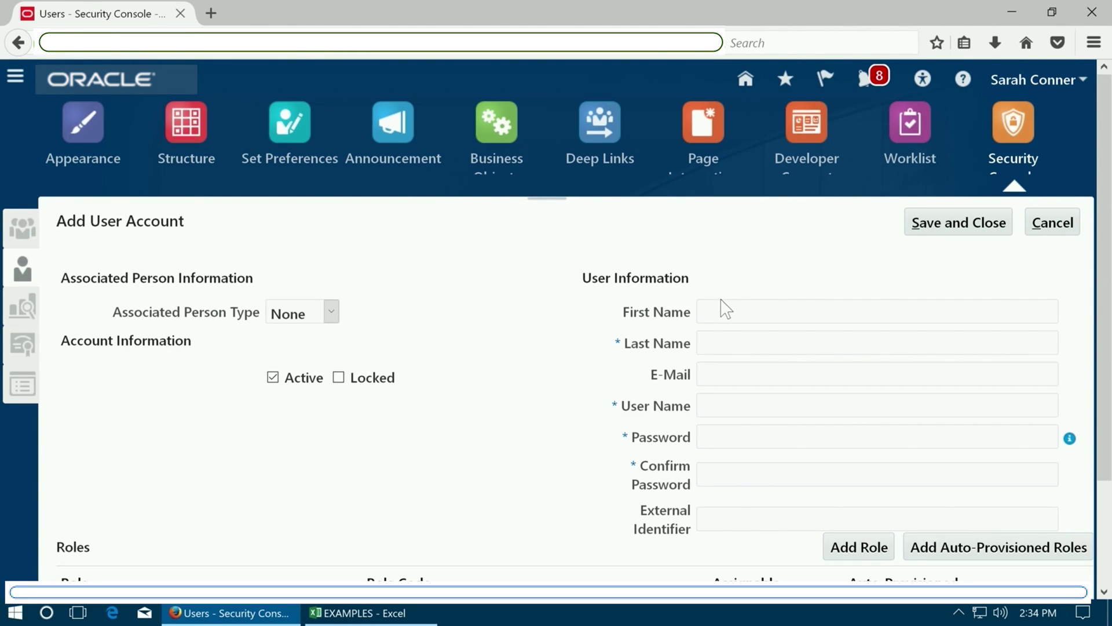
left_click(304, 314)
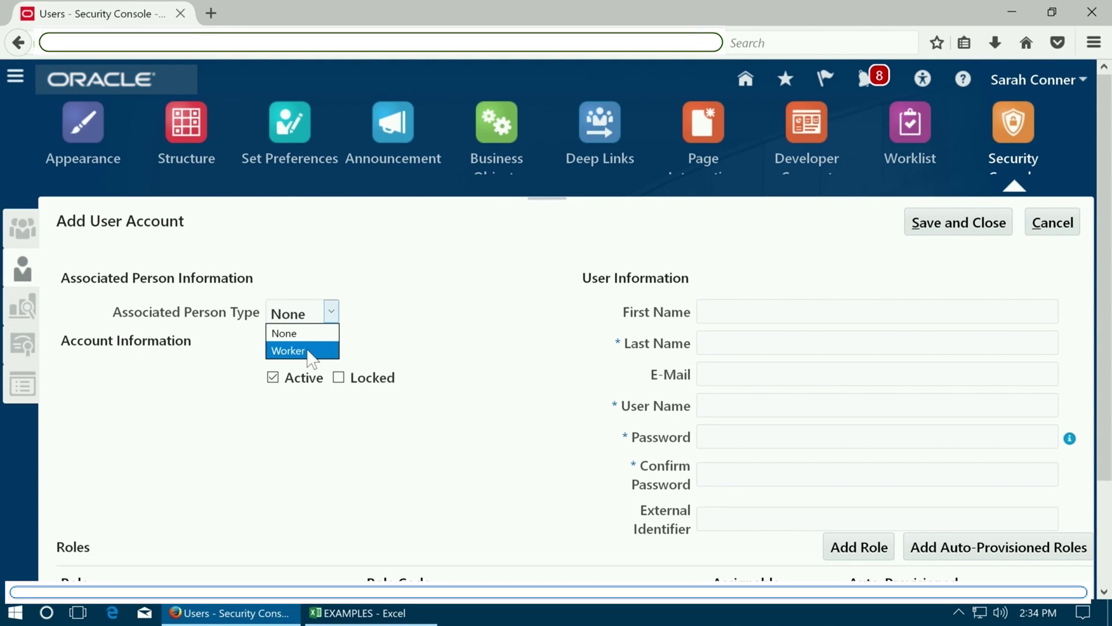
left_click(307, 349)
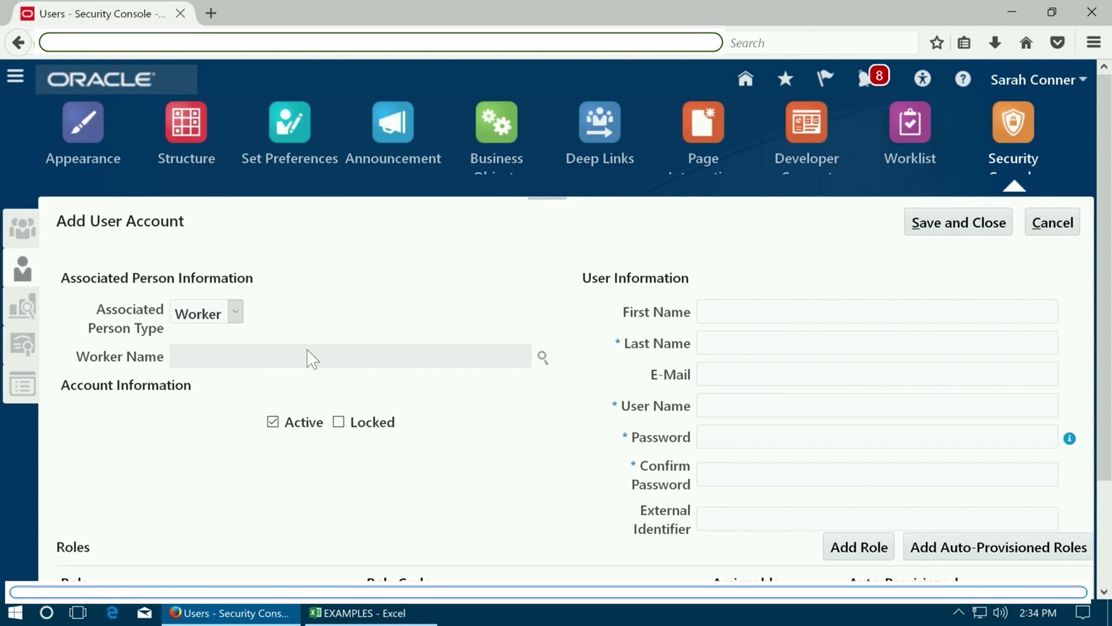
left_click(542, 357)
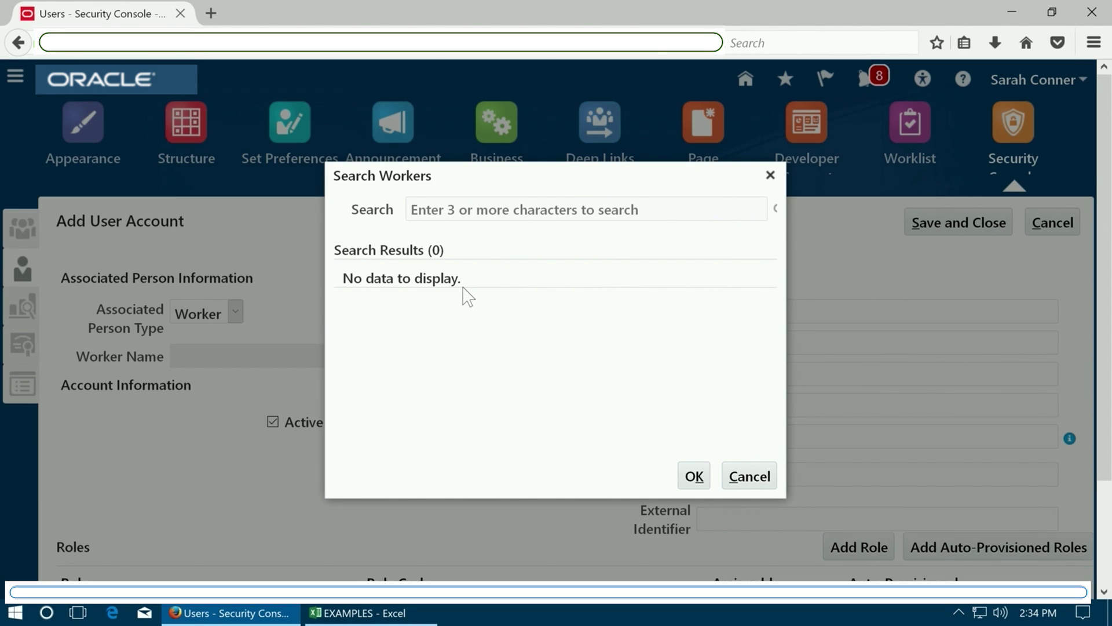
type("Steb")
key("BackSpace")
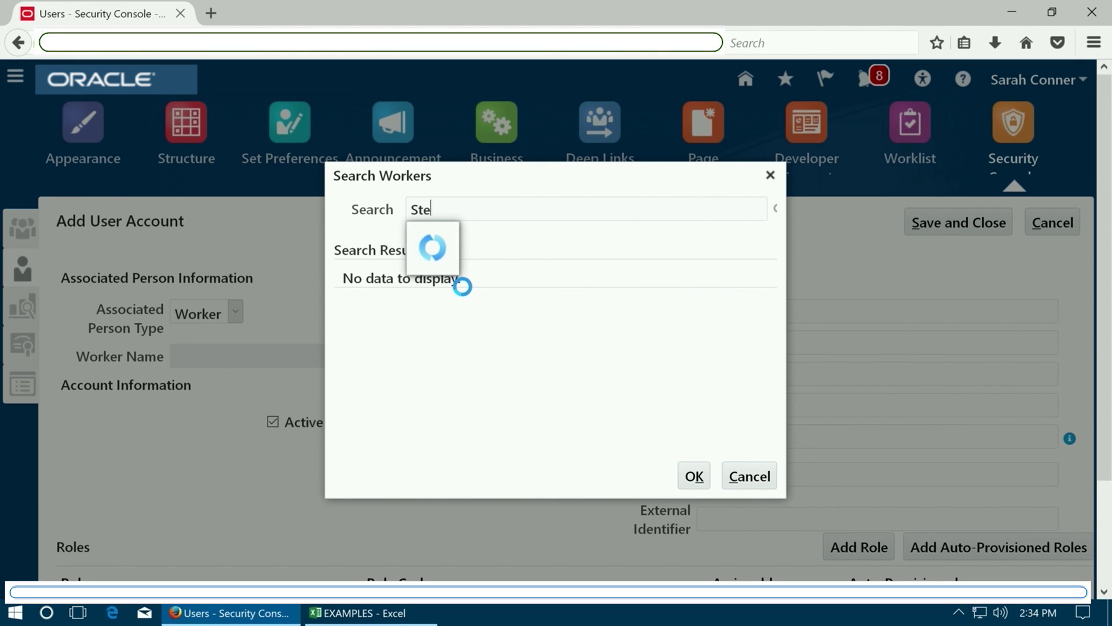
type("ve")
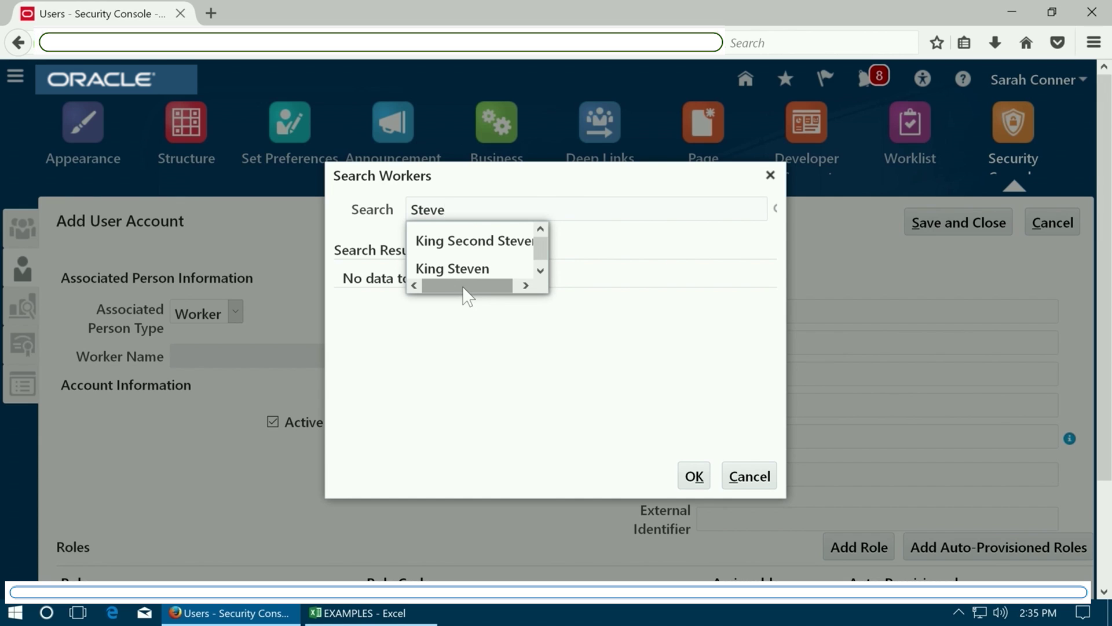
left_click(480, 267)
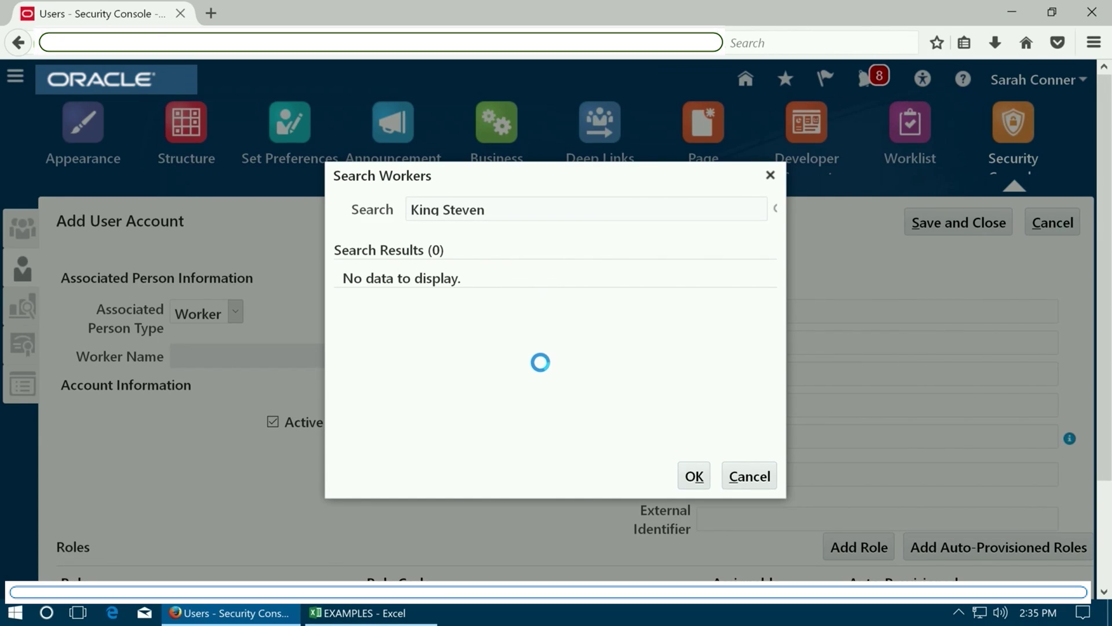
left_click(509, 311)
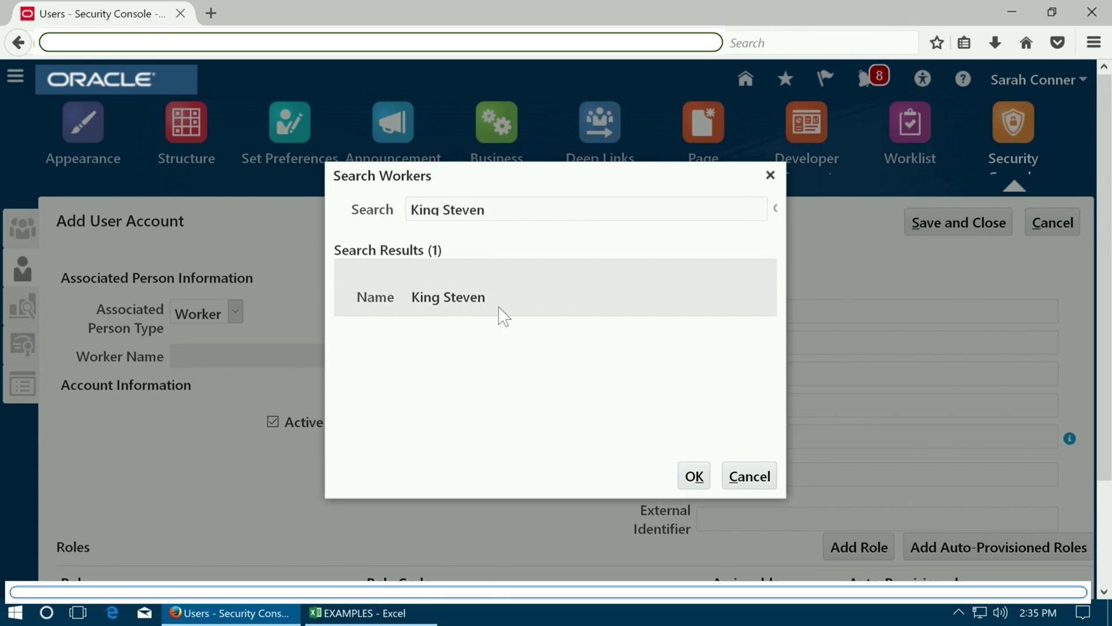
left_click(694, 480)
left_click(692, 480)
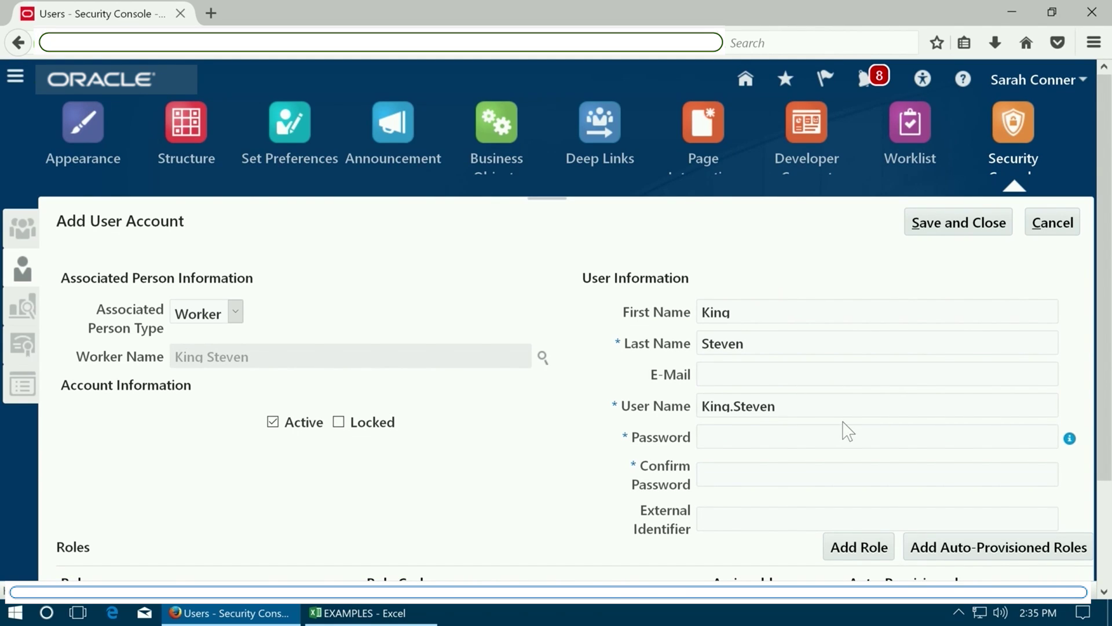
- Enter and confirm the account password, then save the user account
left_click(758, 439)
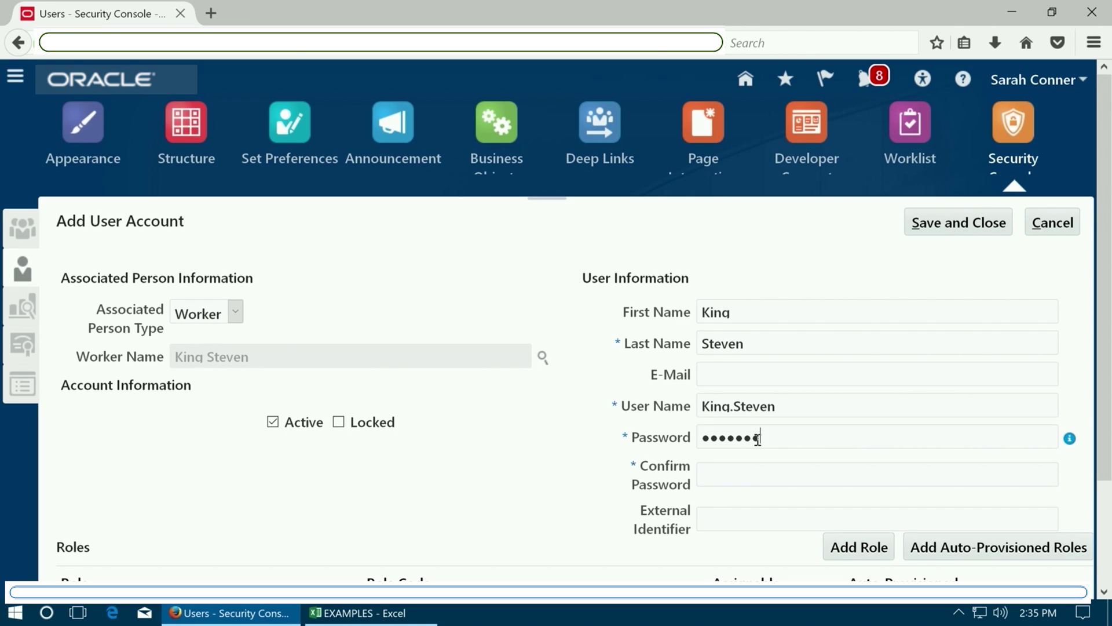
key("Tab")
key("Tab")
left_click(942, 227)
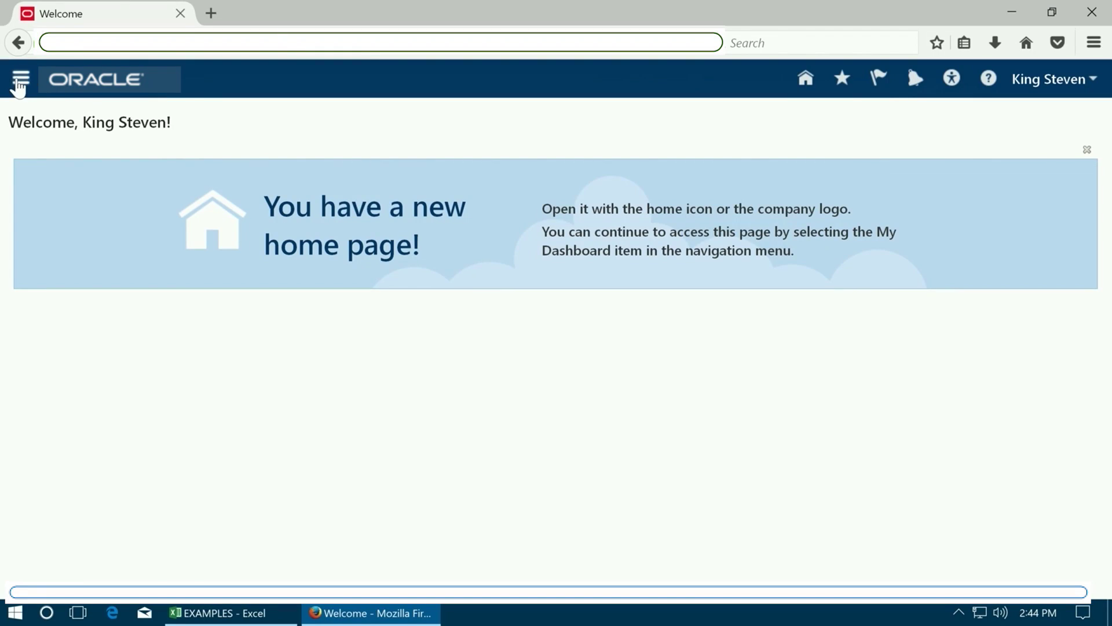
- Reopen the Security Console Roles page from the Navigator
left_click(21, 80)
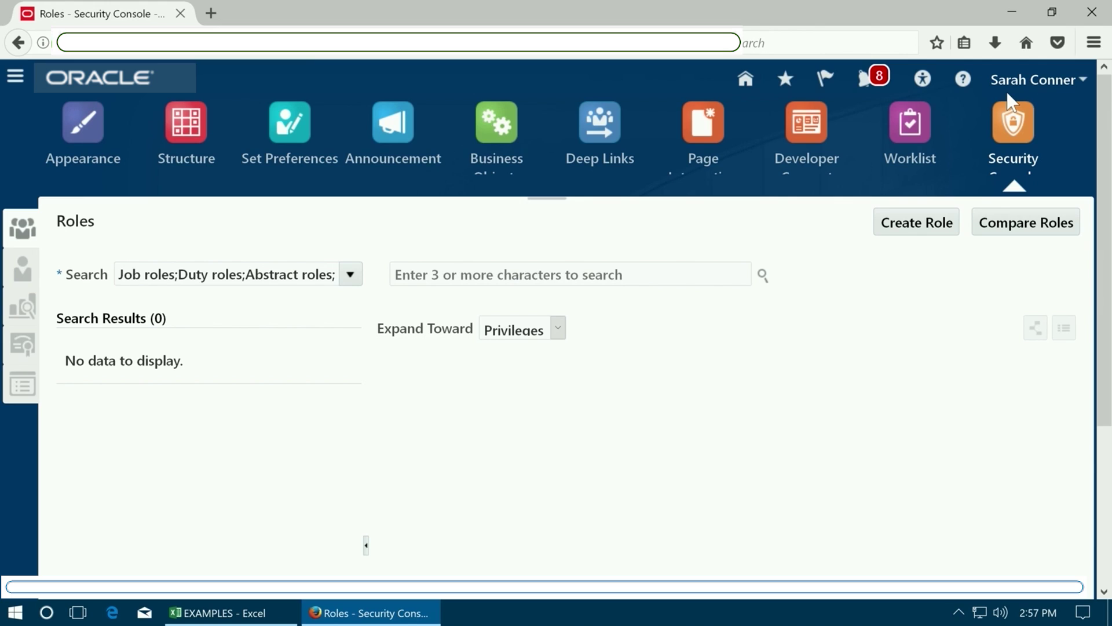
left_click(22, 271)
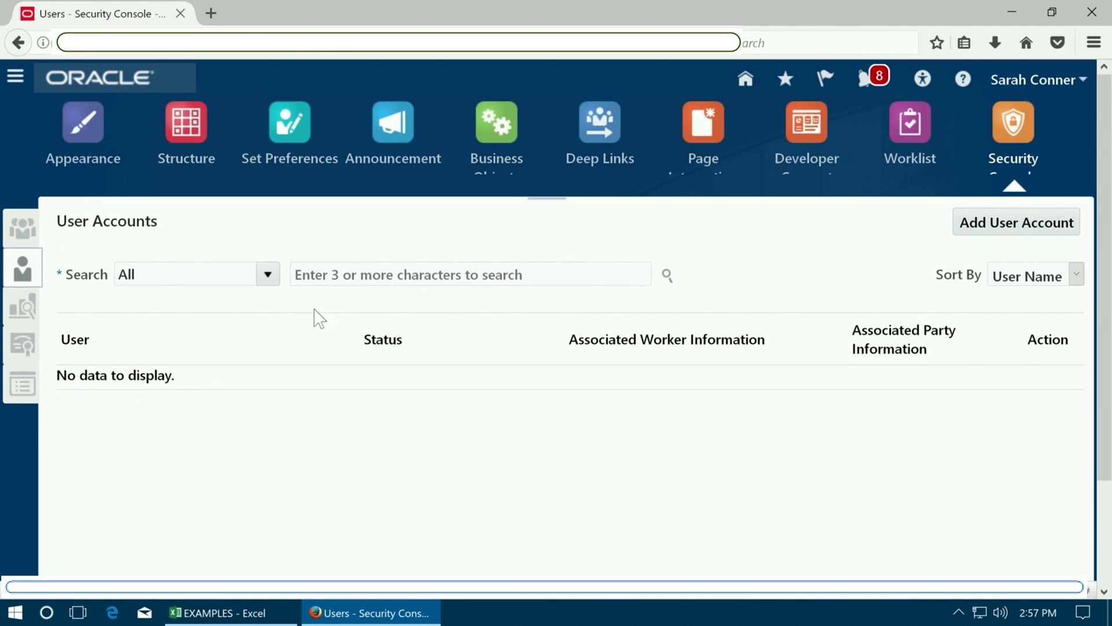
left_click(363, 275)
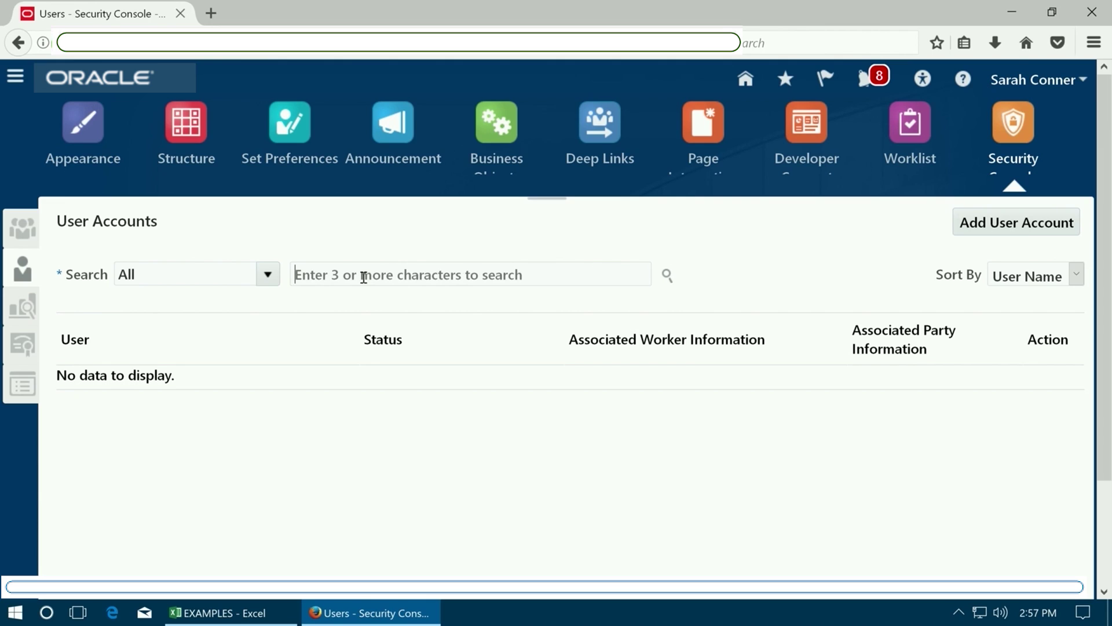
type("king.st")
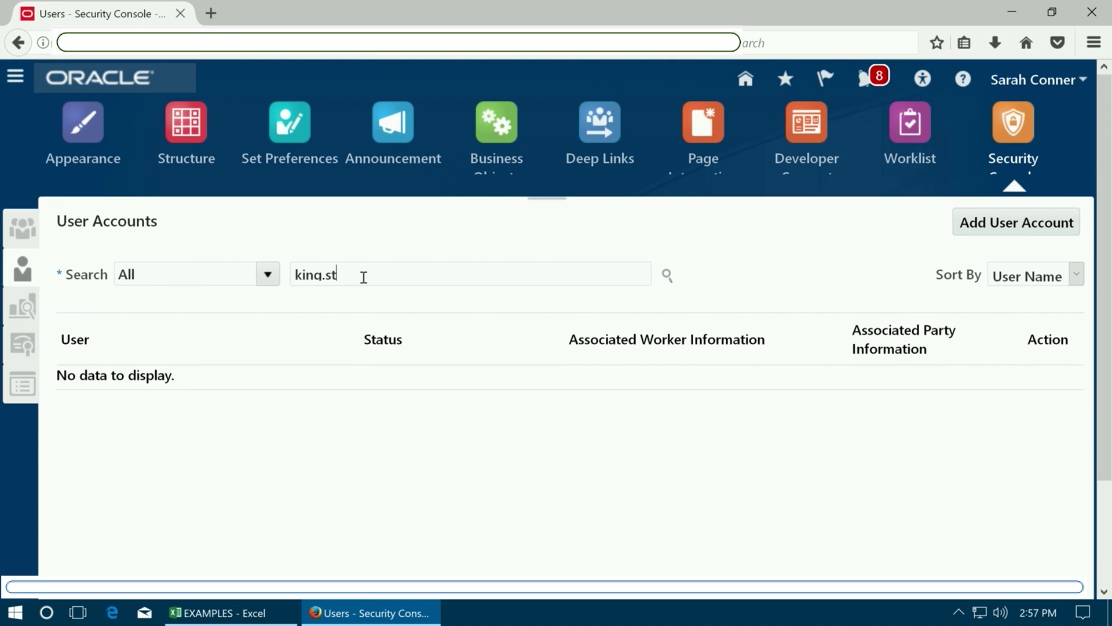
type("even")
left_click(667, 277)
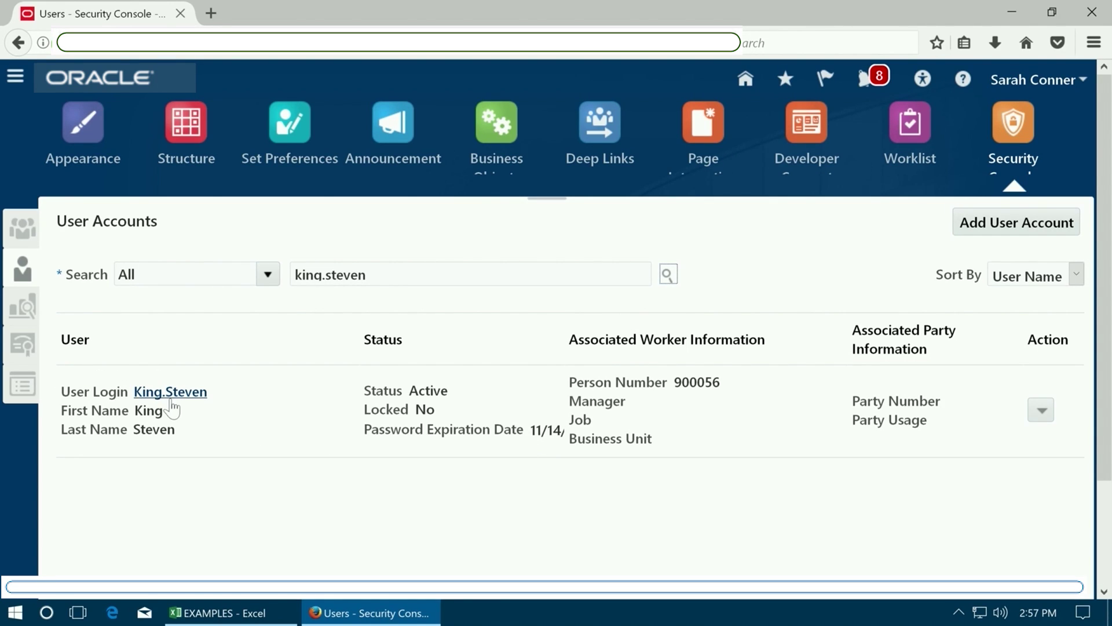
left_click(169, 393)
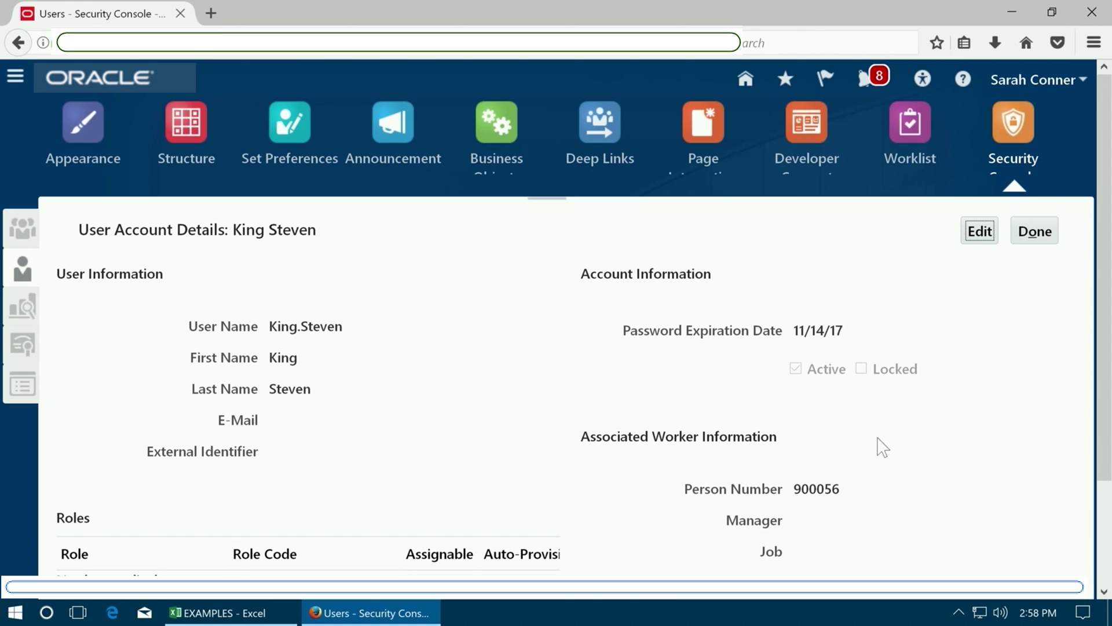
left_click(983, 236)
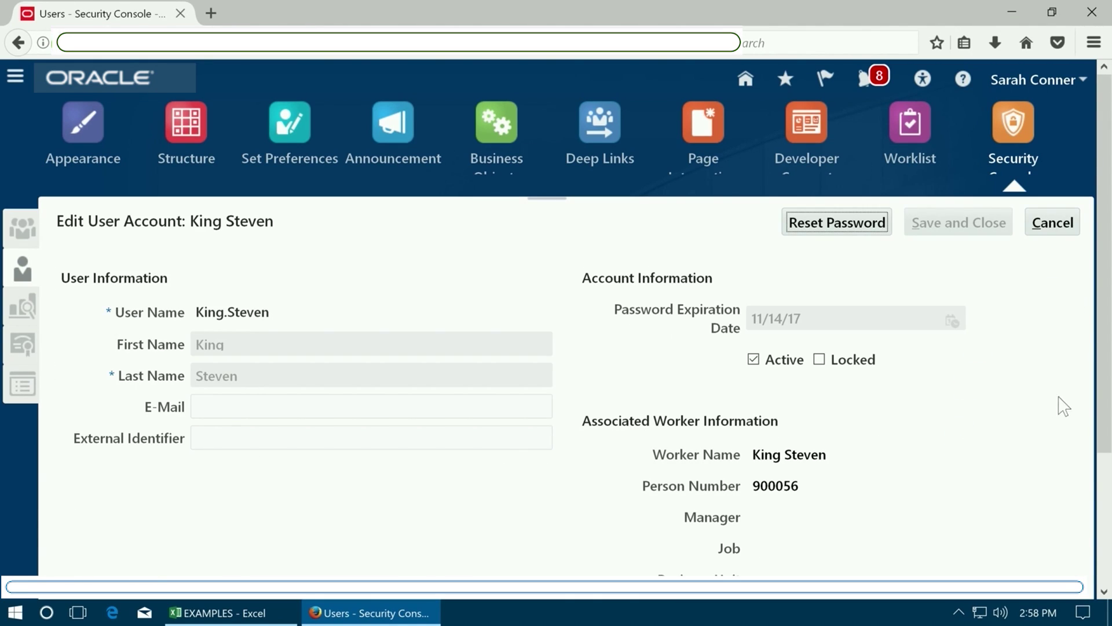
left_click_drag(1104, 386, 1102, 497)
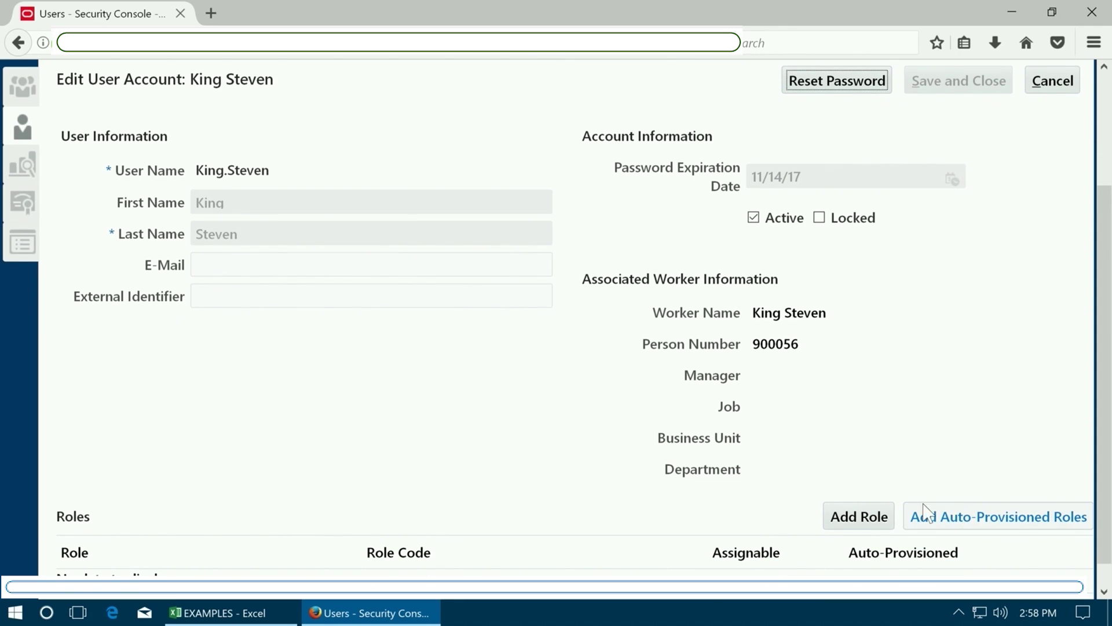
- Search General Accountant and add the ORA_GL_GENERAL_ACCOUNTANT_JOB role
left_click(861, 516)
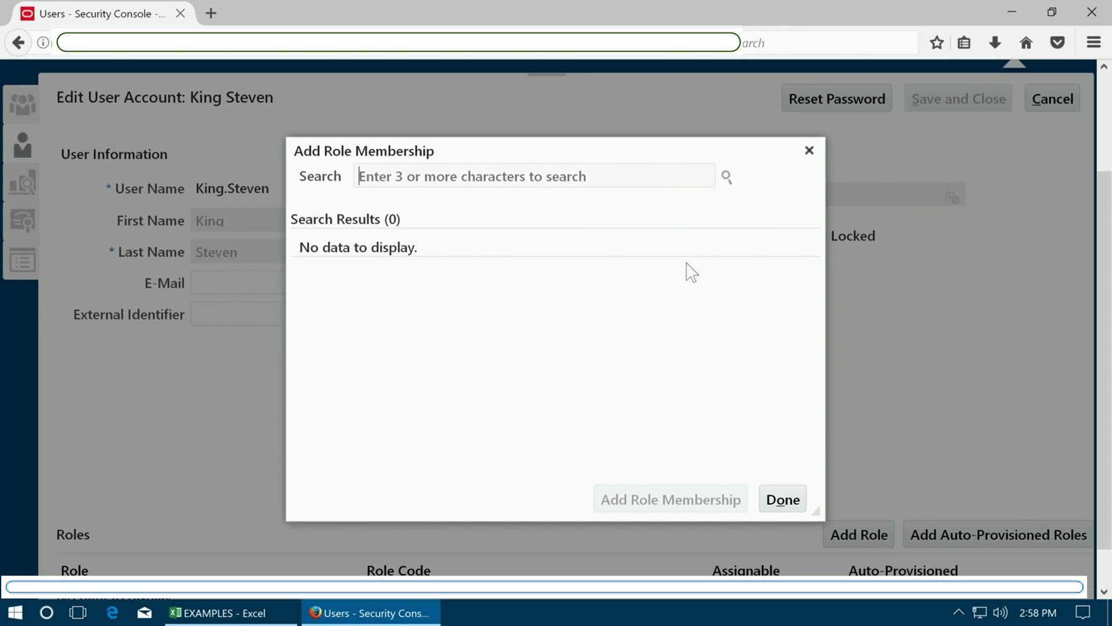
type("General Acco")
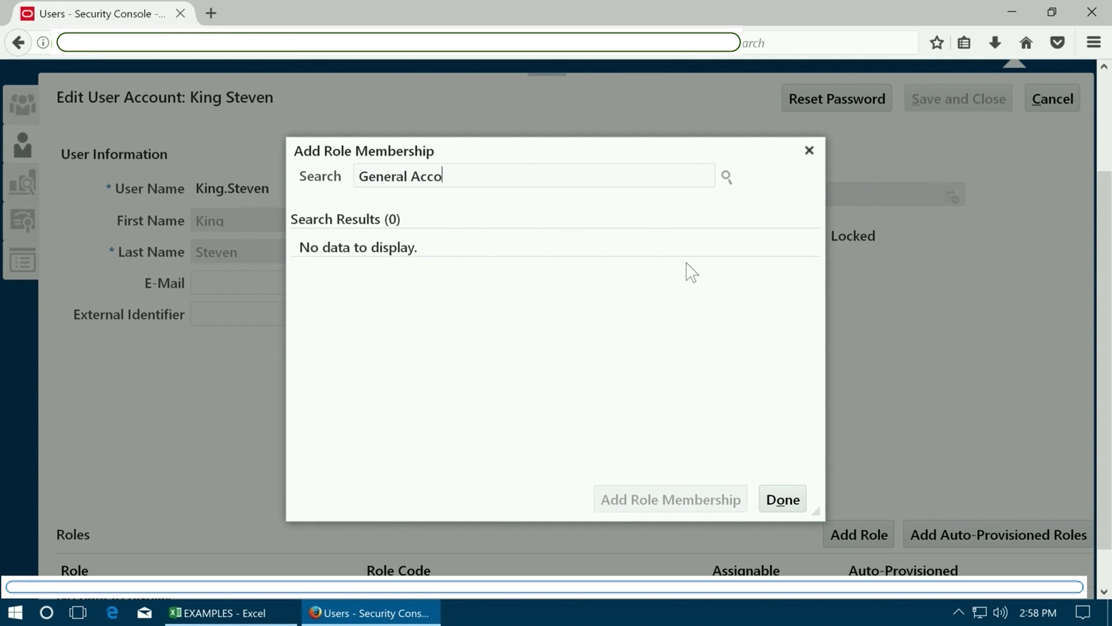
type("untant")
key("Return")
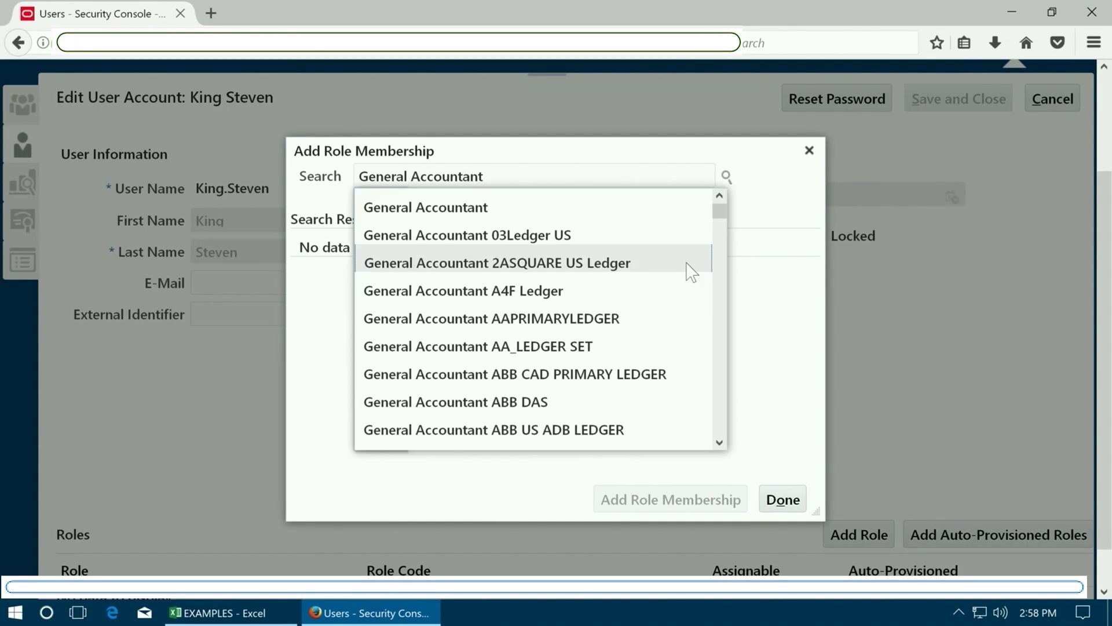
left_click(612, 209)
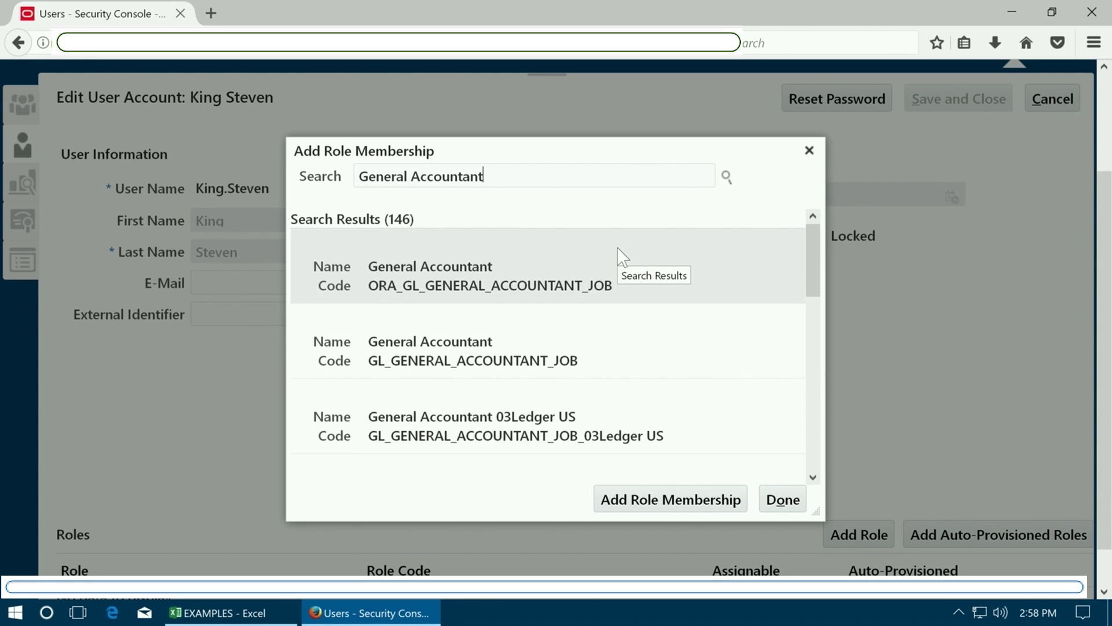
left_click(526, 282)
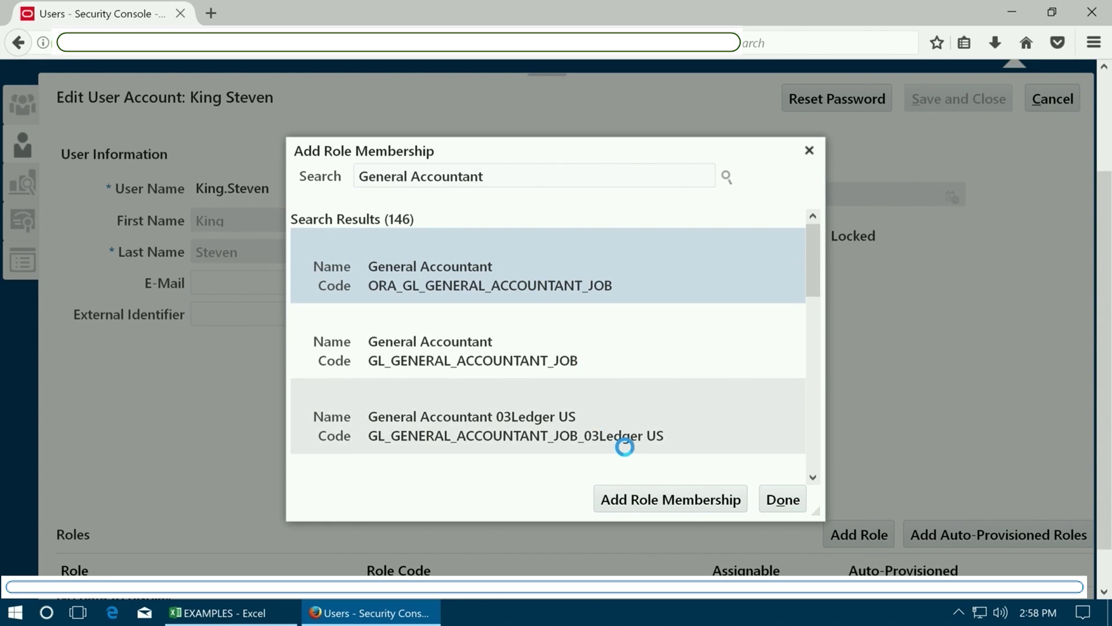
left_click(656, 500)
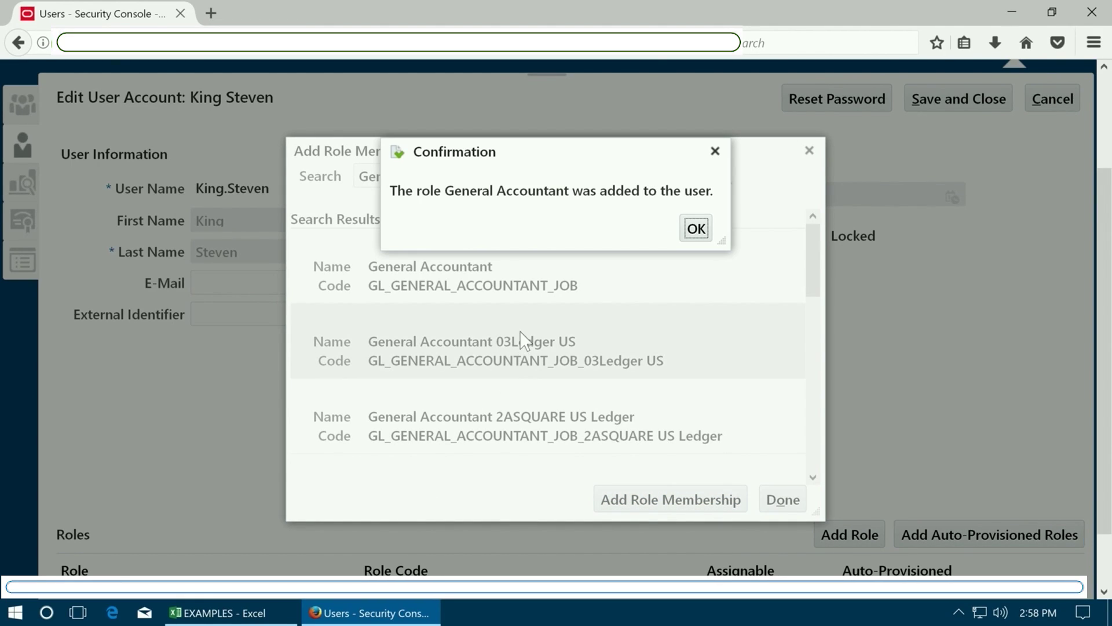
key("Return")
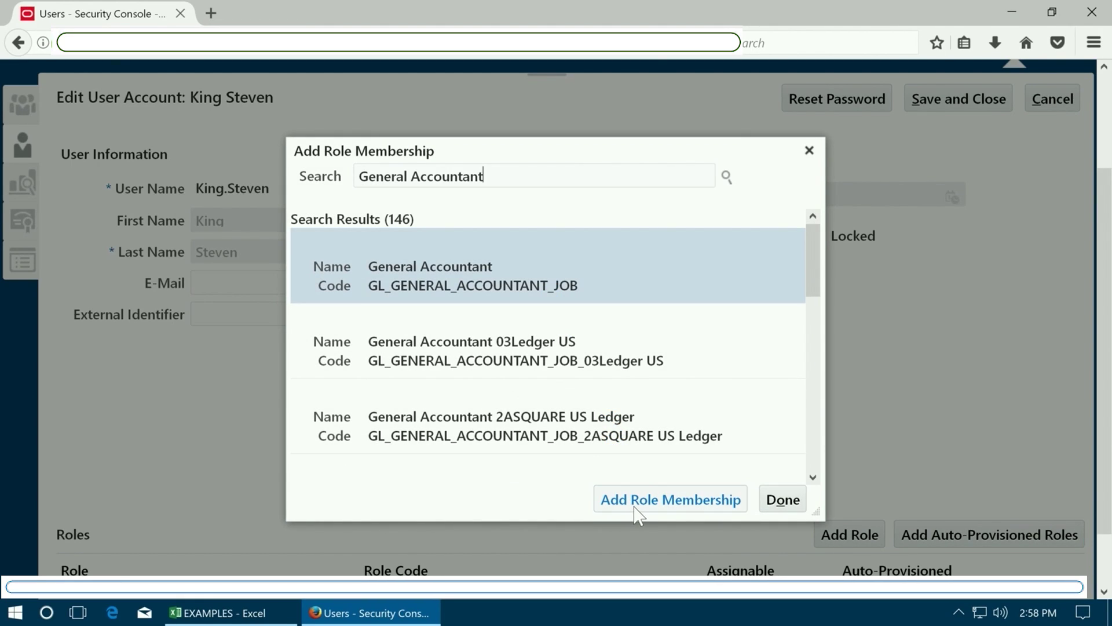
- Add the GL_GENERAL_ACCOUNTANT_JOB role as well and close the role dialog
left_click(637, 512)
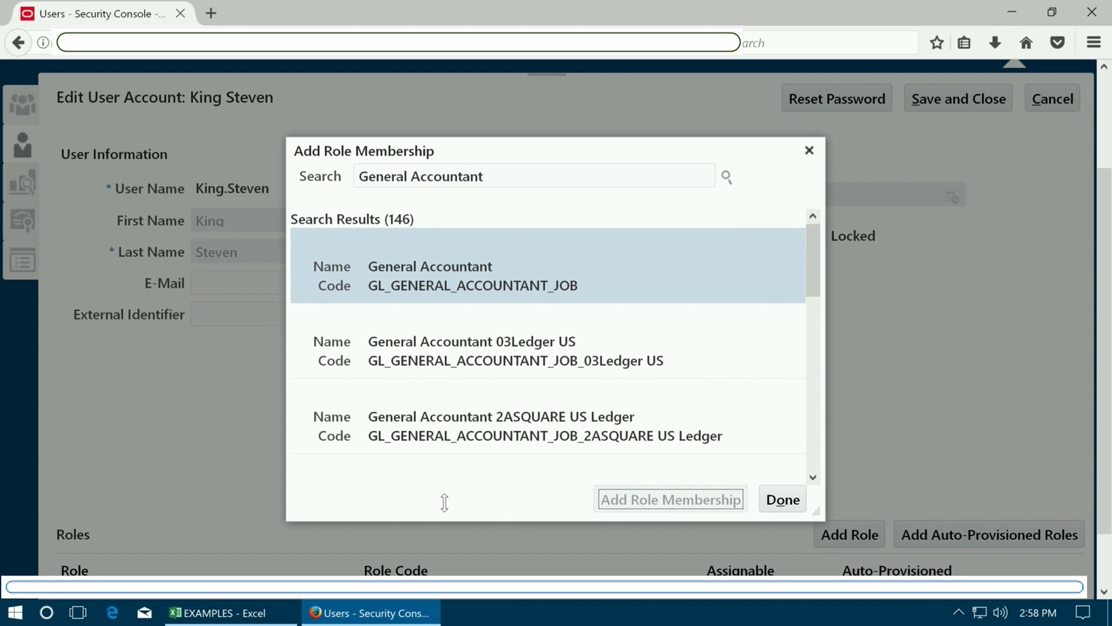
left_click(785, 511)
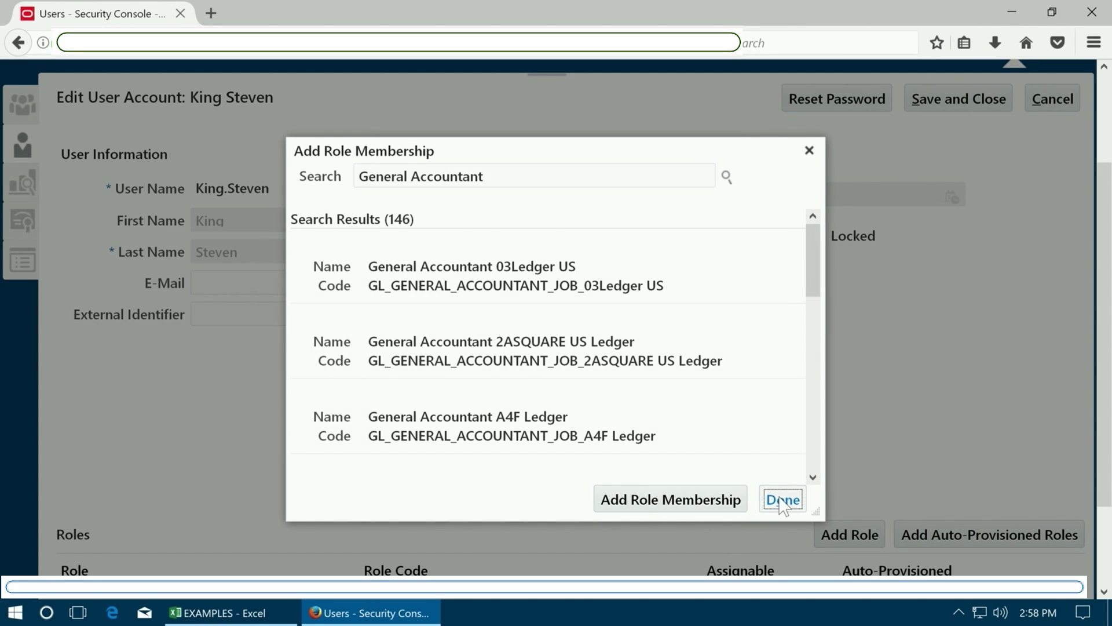
left_click(781, 502)
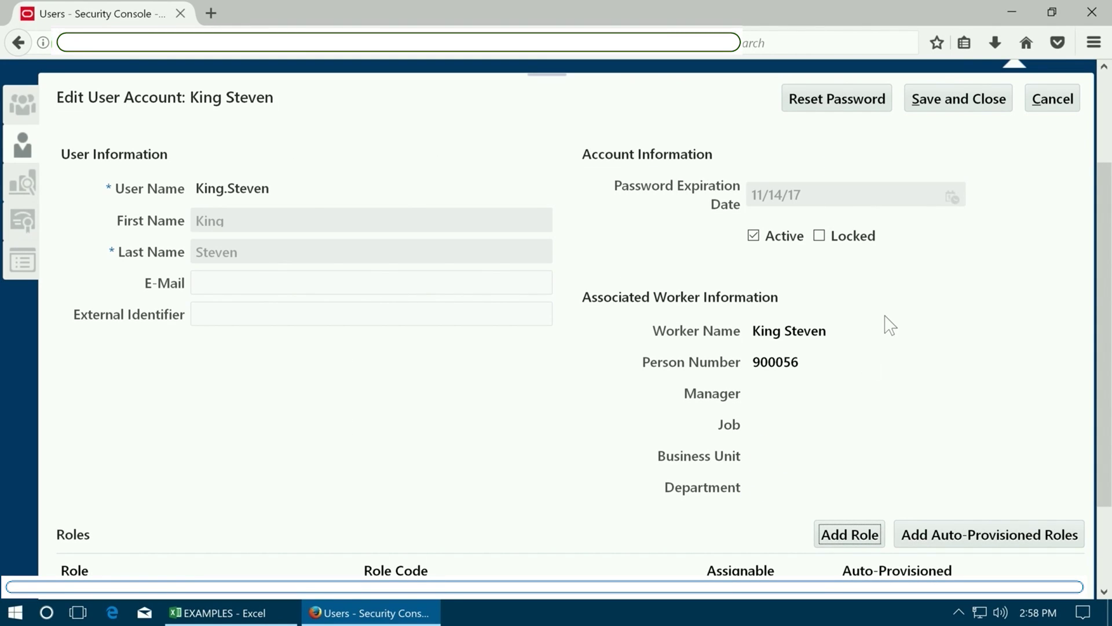
left_click(956, 101)
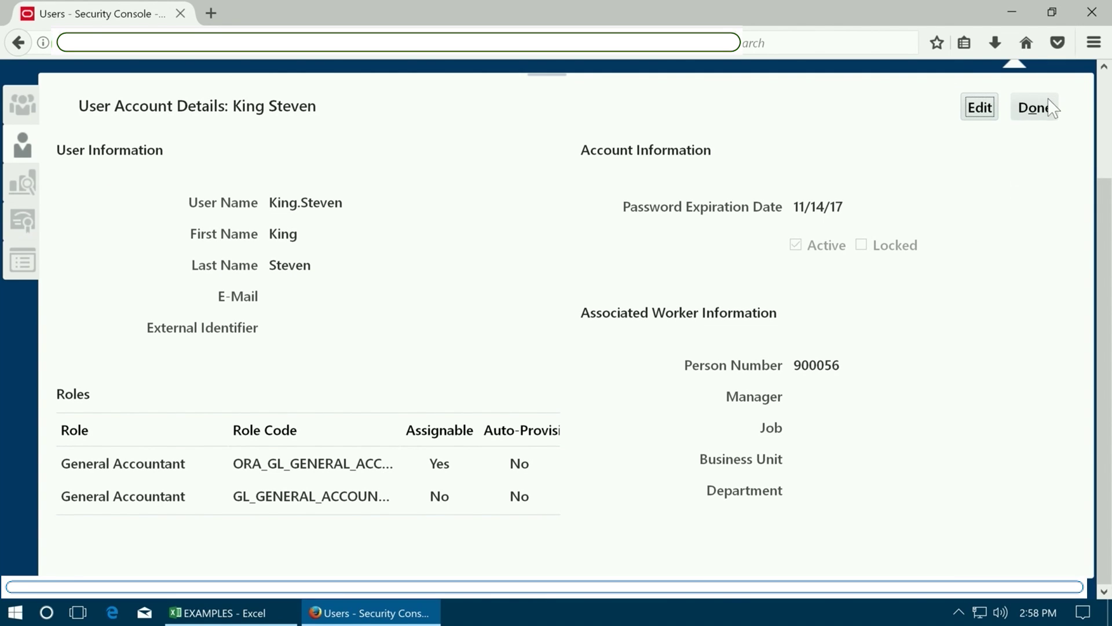
left_click(1050, 108)
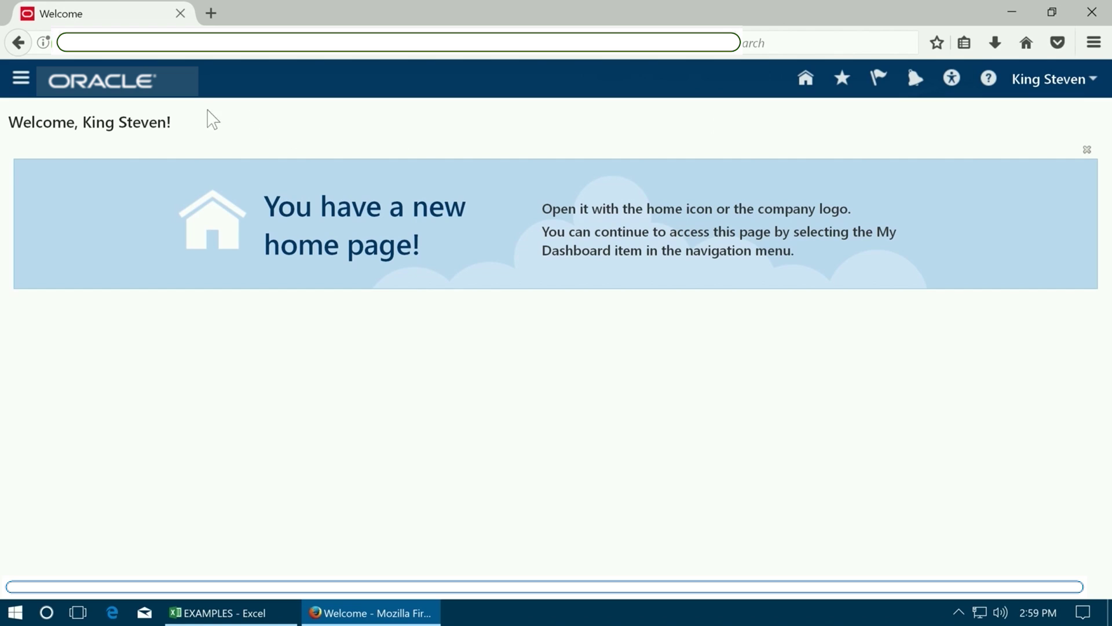
- As King Steven, open the General Accounting Journals work area
left_click(20, 83)
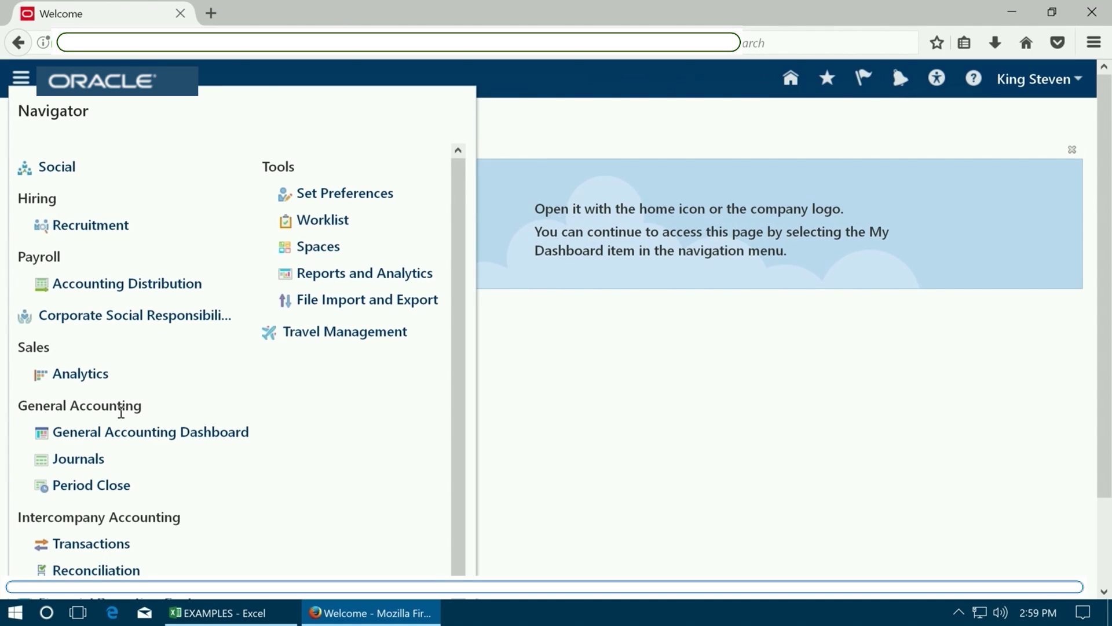
left_click(87, 460)
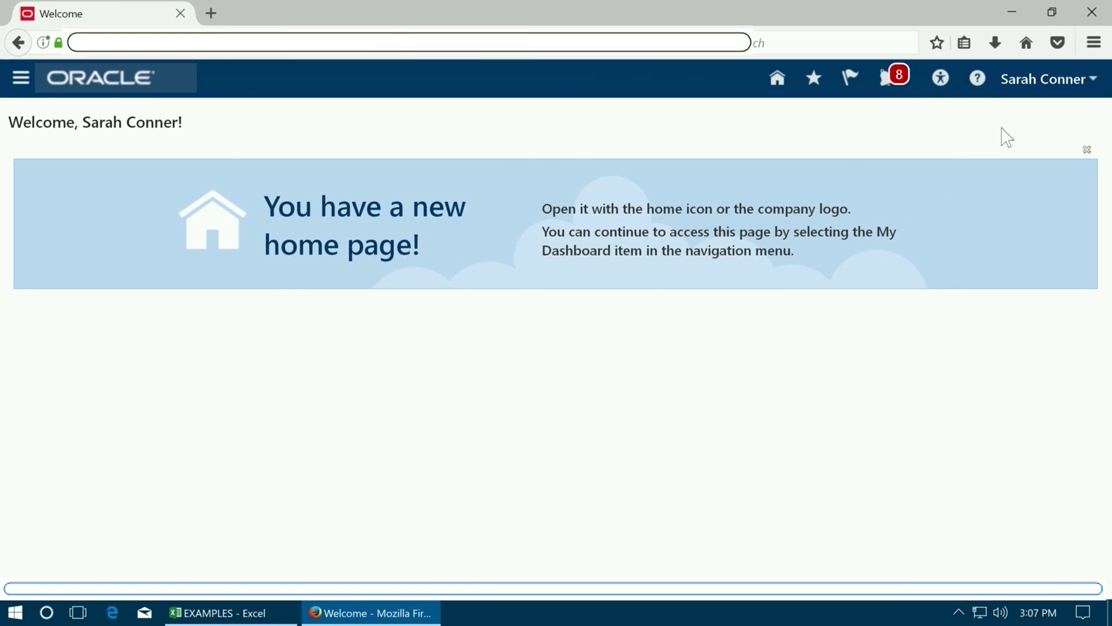
- In Setup and Maintenance, search %Manage%Data%Acc%User% and select Manage Data Access for Users
left_click(1045, 81)
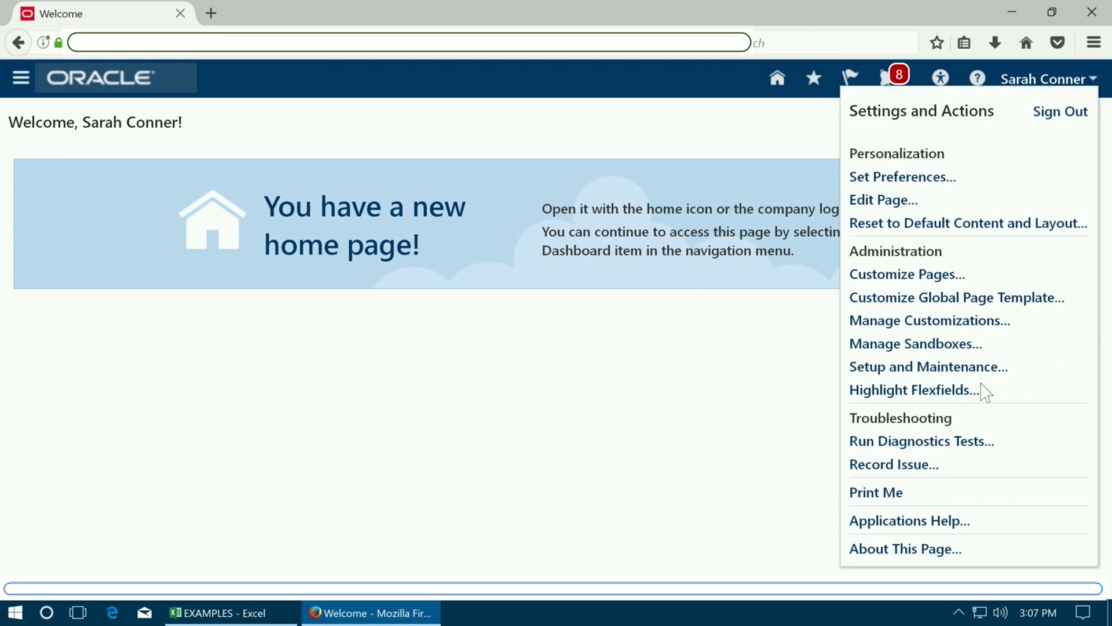
left_click(921, 366)
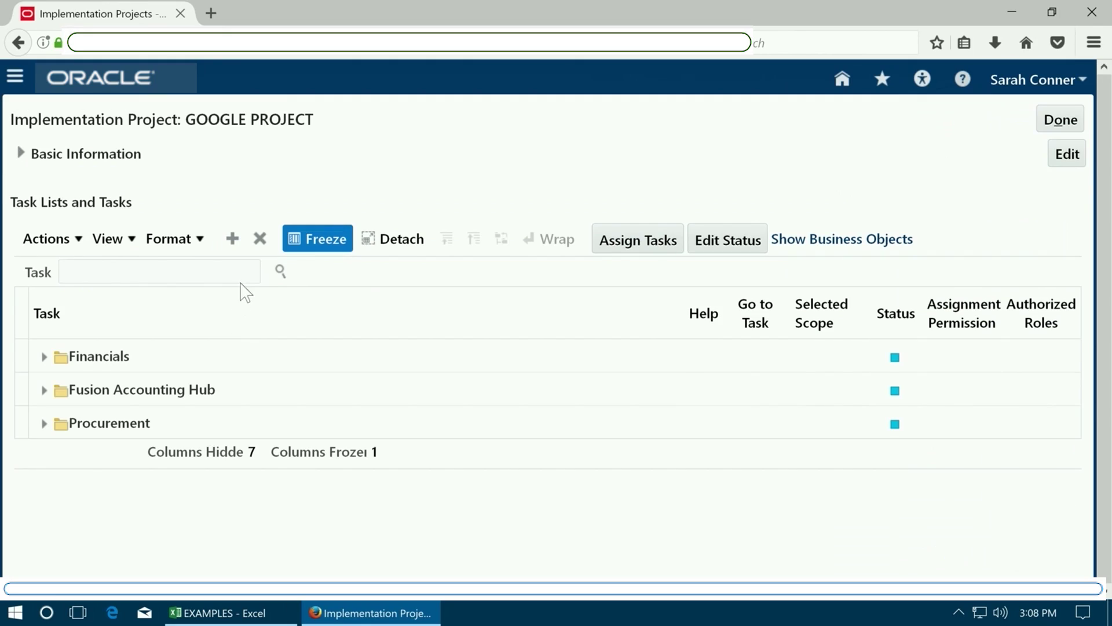
left_click(243, 278)
type("%M")
type("anage%Data%Acc%User%")
key("Return")
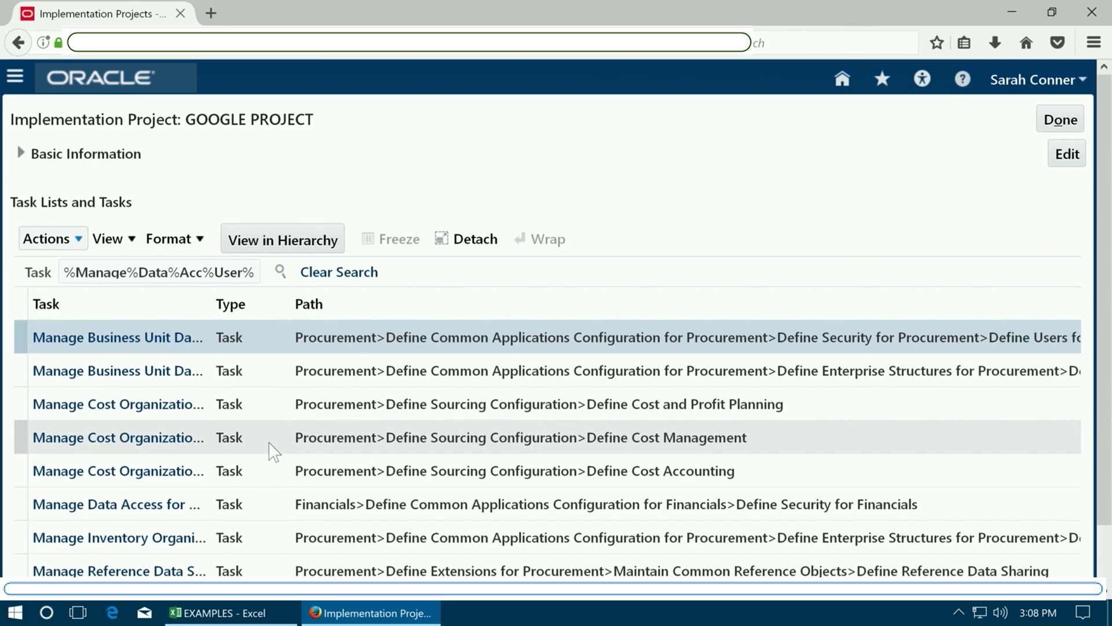
scroll(814, 408, "down", 1)
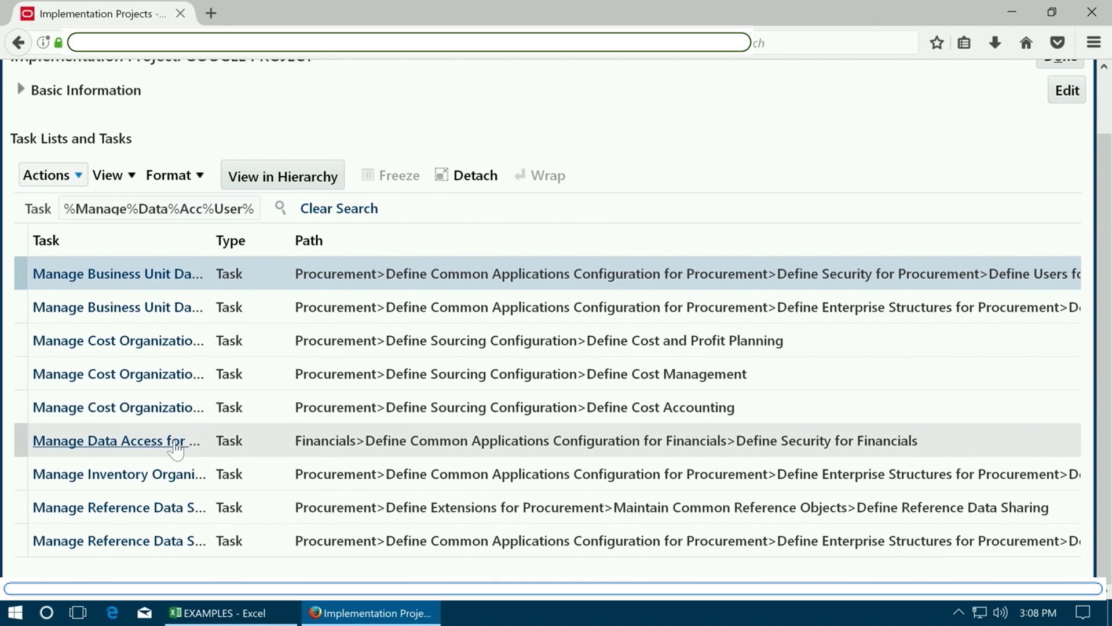
left_click(175, 442)
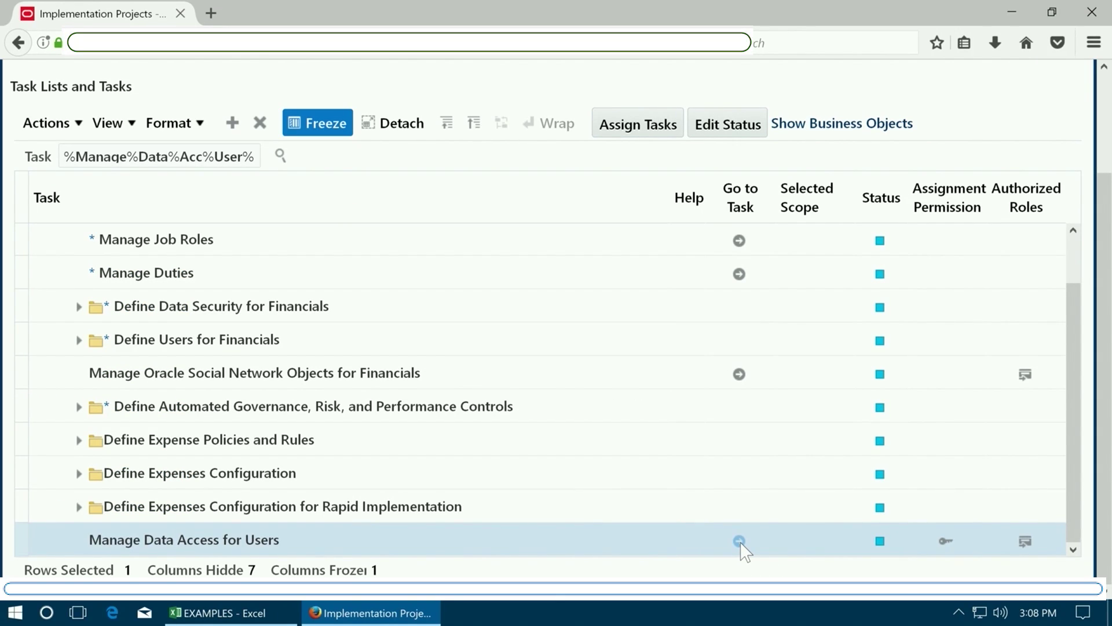
left_click(739, 540)
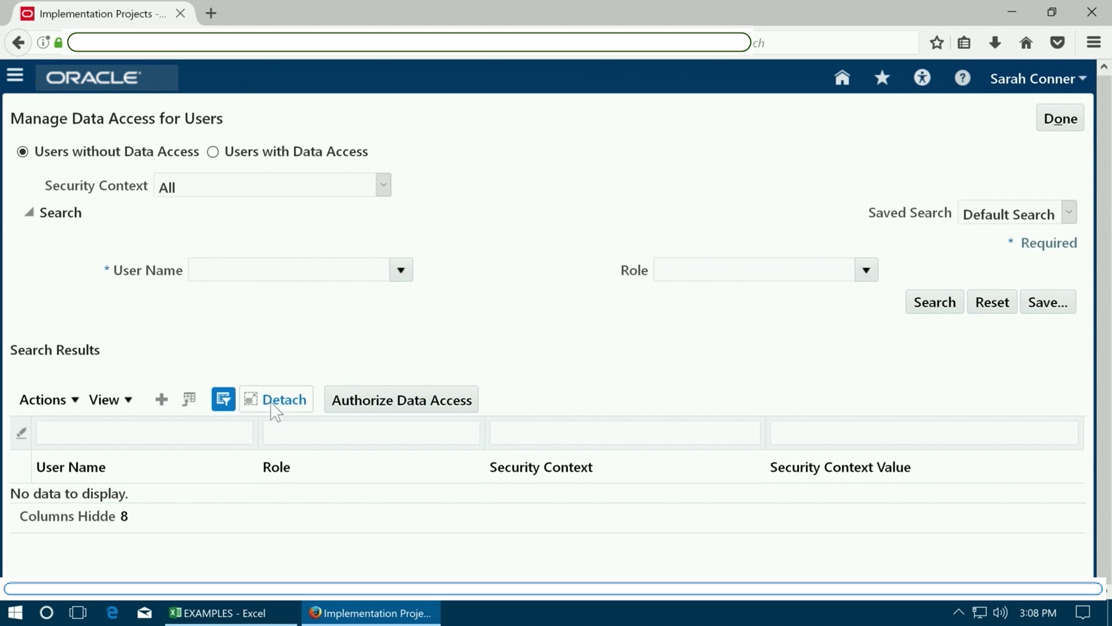
left_click(161, 400)
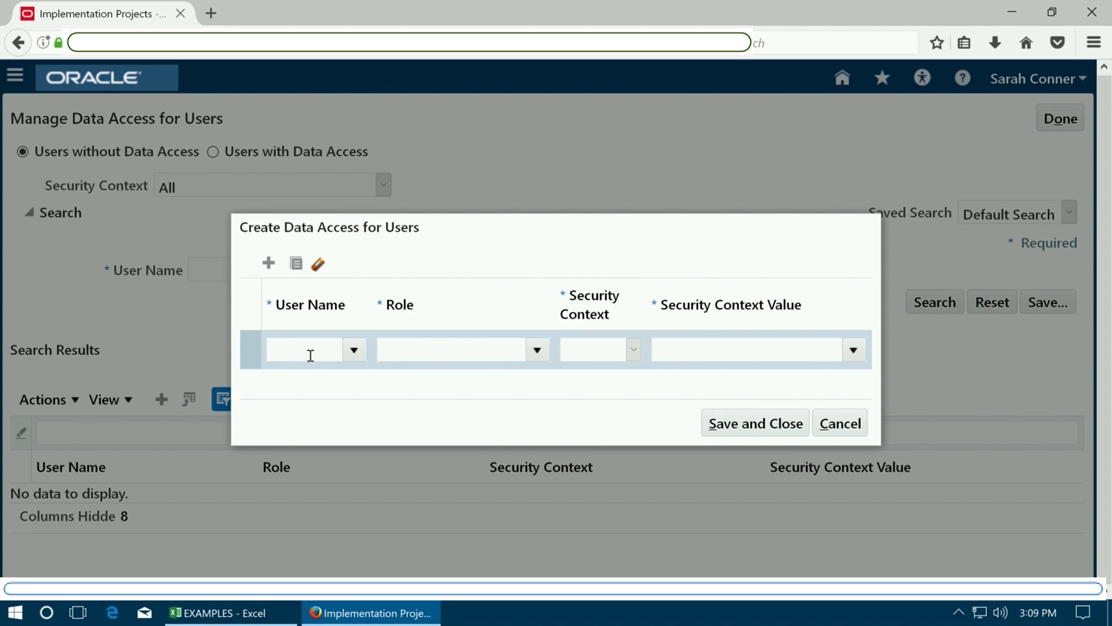
left_click(310, 356)
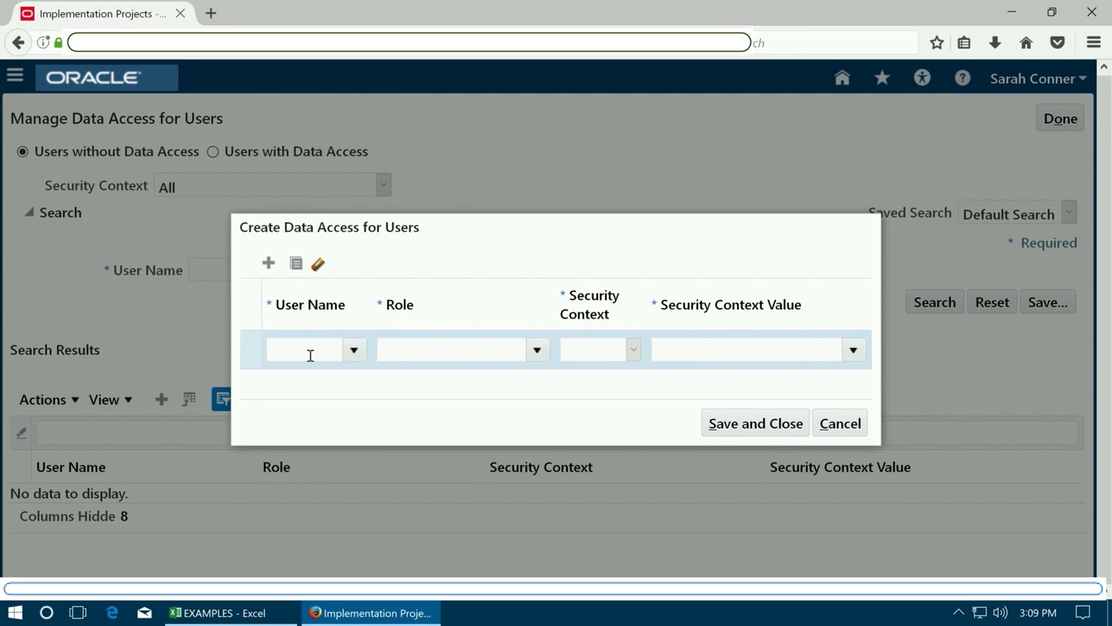
type("king.s")
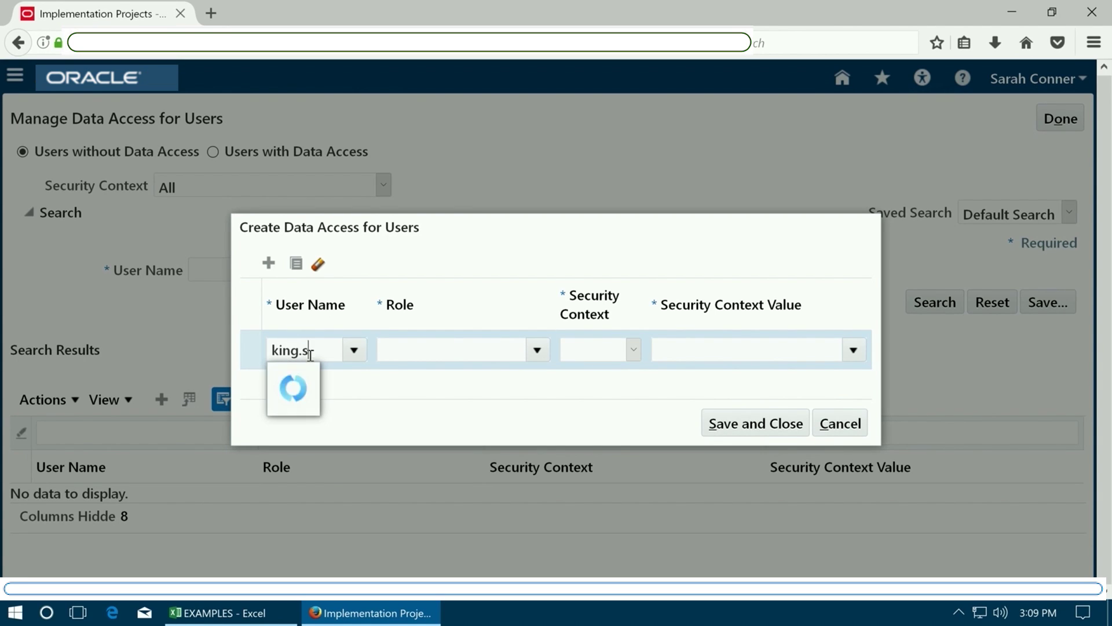
type("teven")
left_click(439, 351)
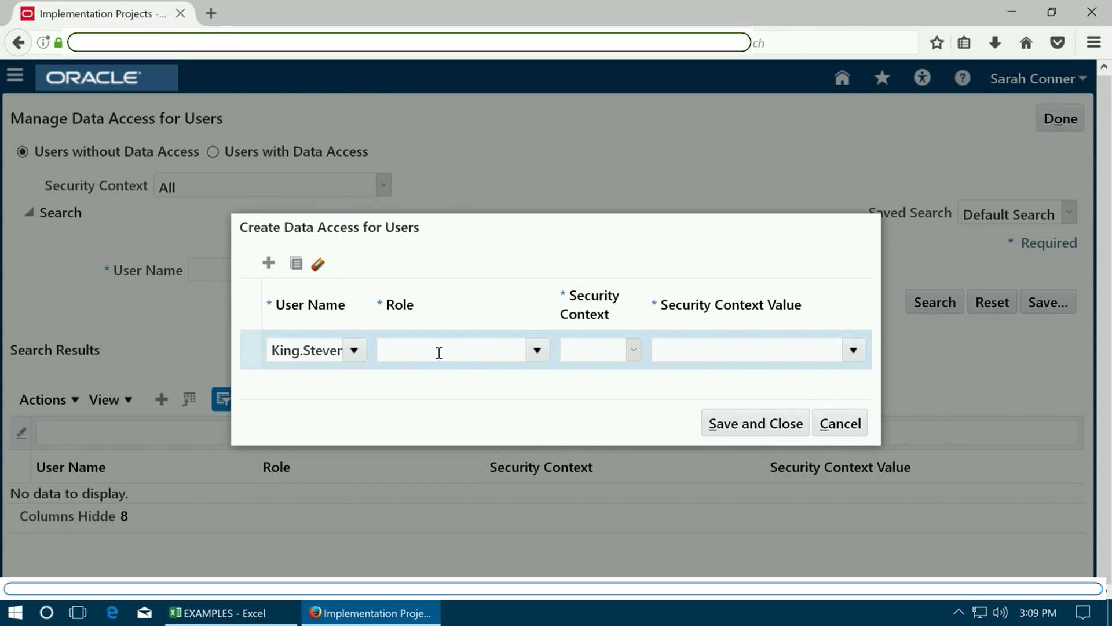
type("General ")
type("Accousntant")
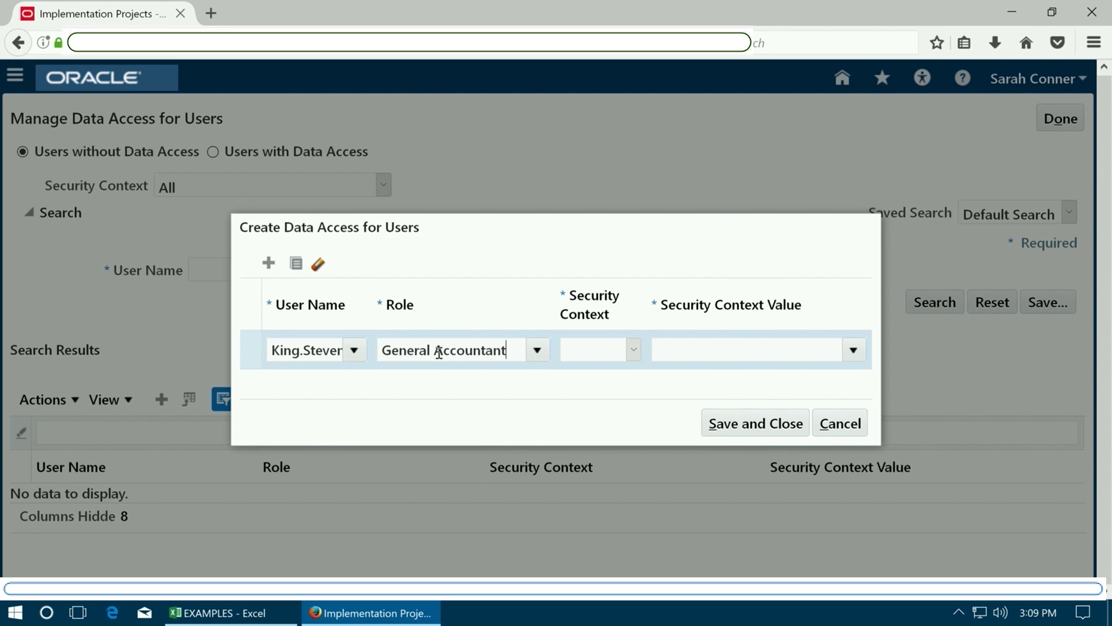
left_click(633, 351)
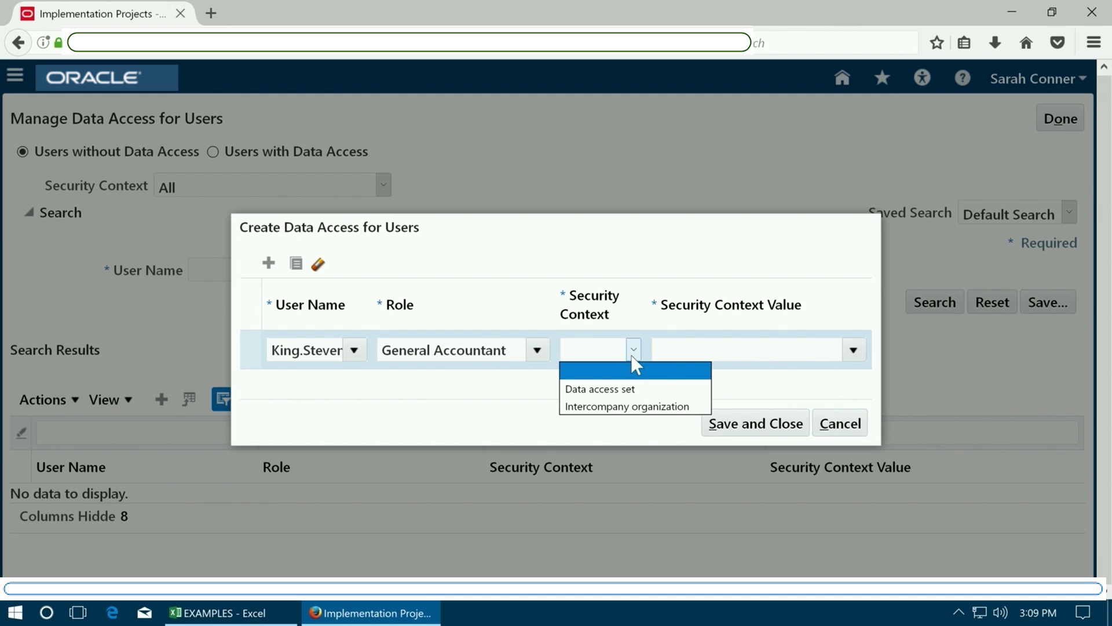
left_click(627, 389)
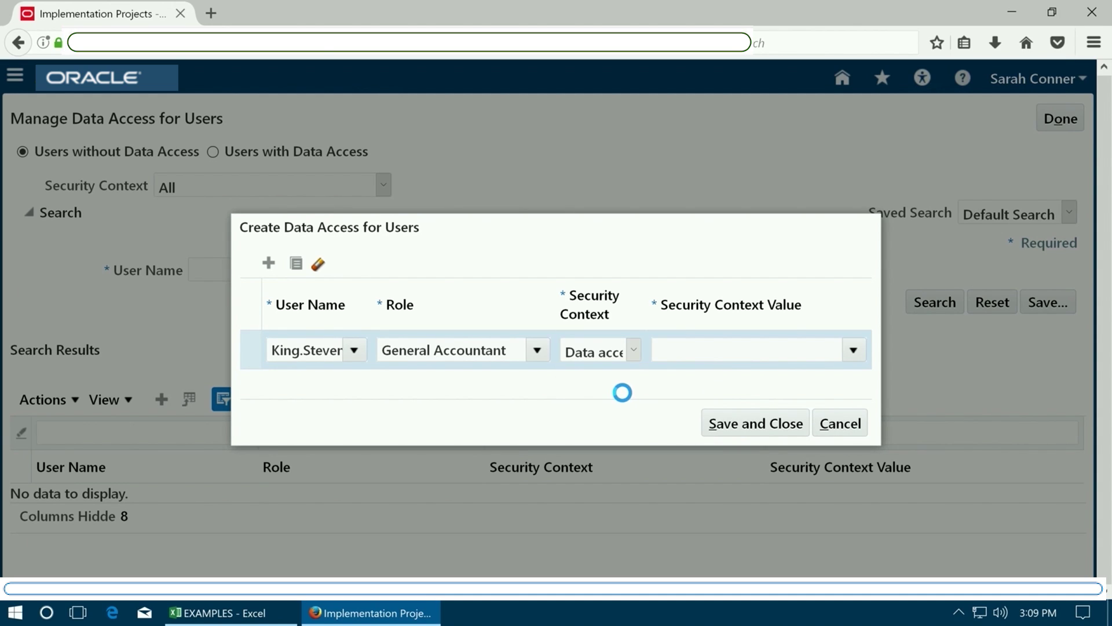
left_click(688, 351)
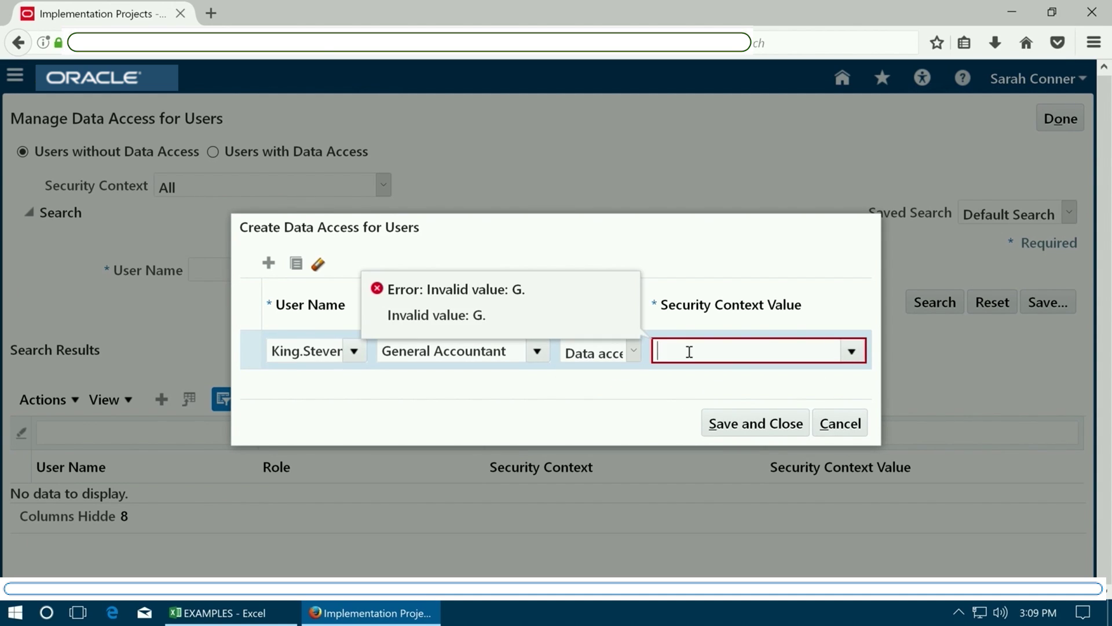
type("GOOG")
type("LE PRIMARY")
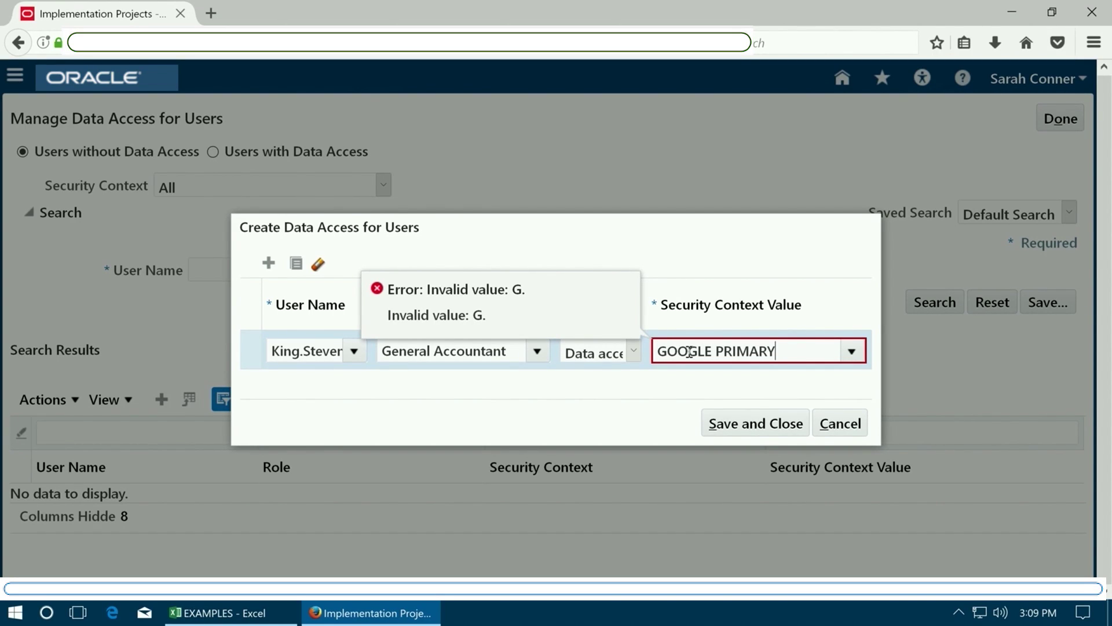
type(" LED")
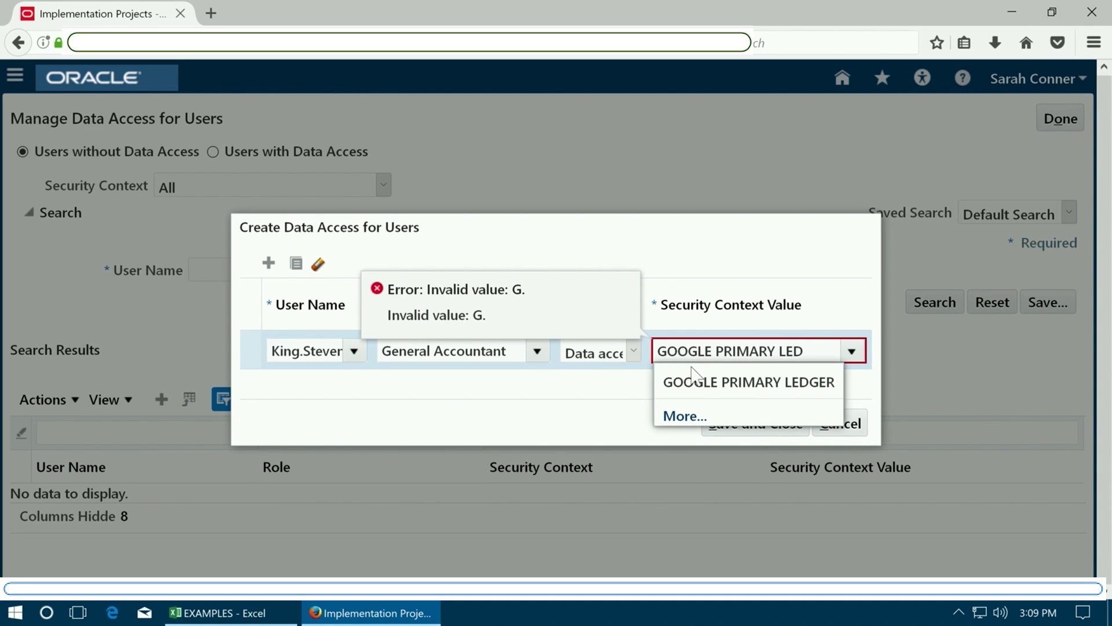
left_click(700, 380)
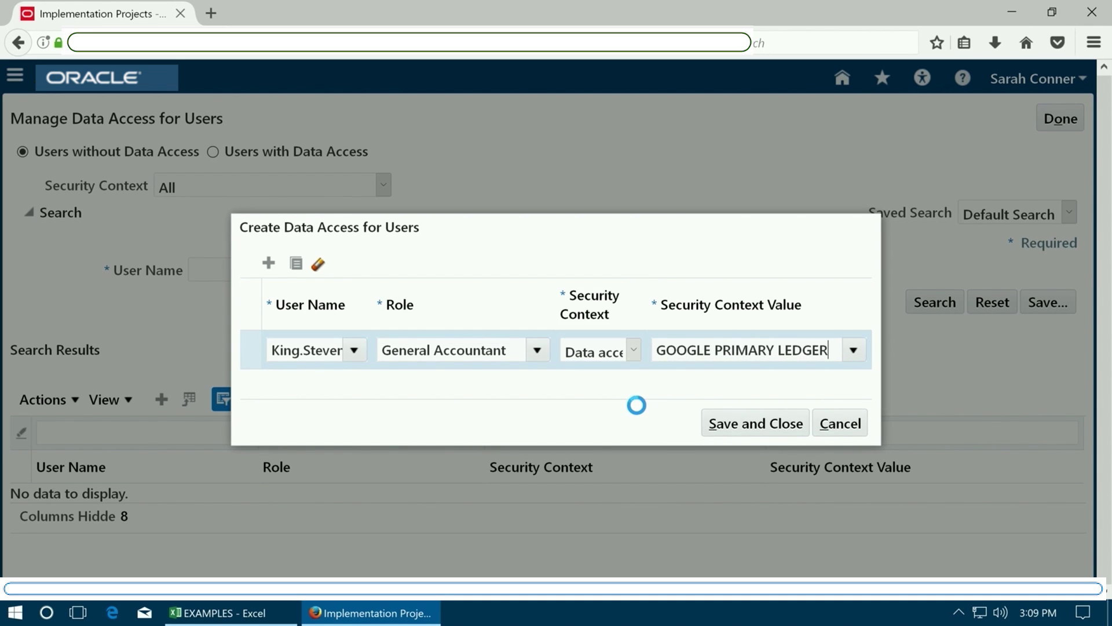
left_click(739, 423)
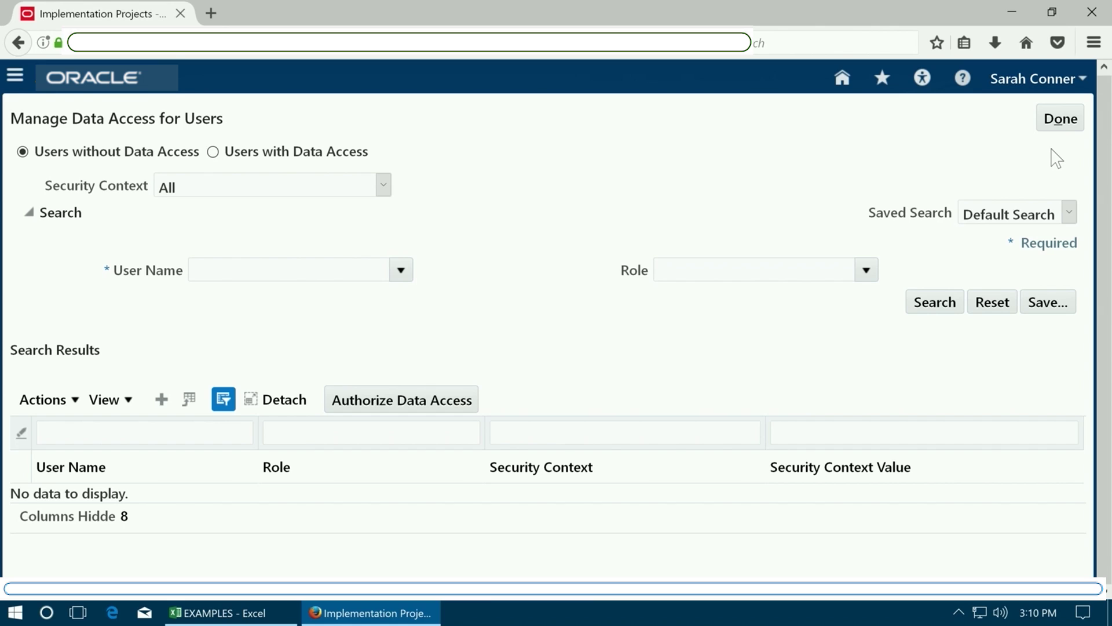
left_click(1062, 122)
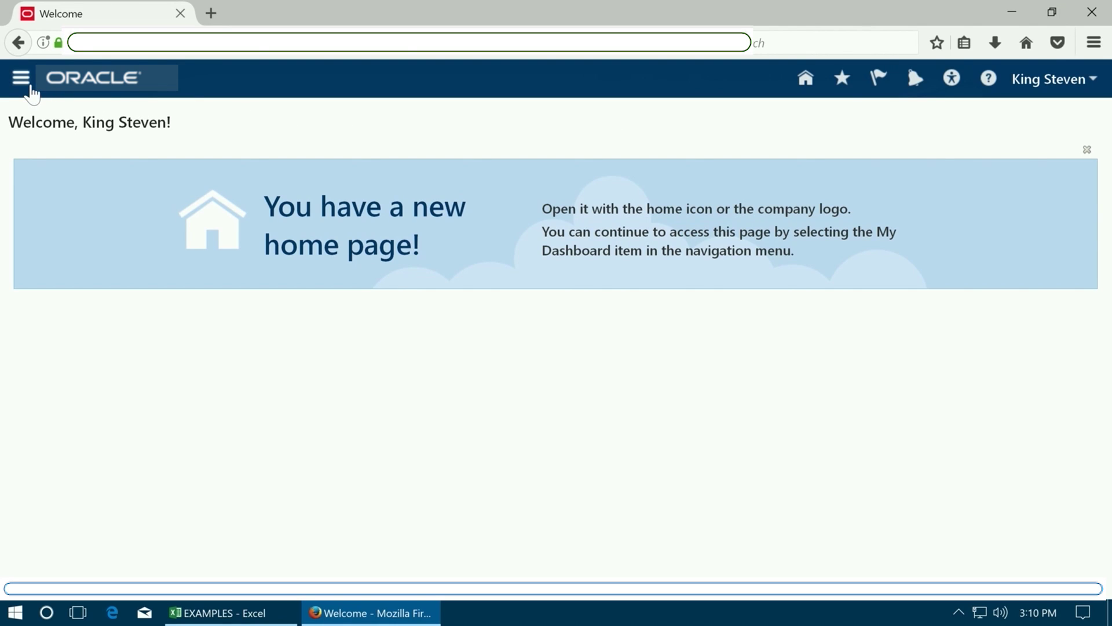
left_click(29, 85)
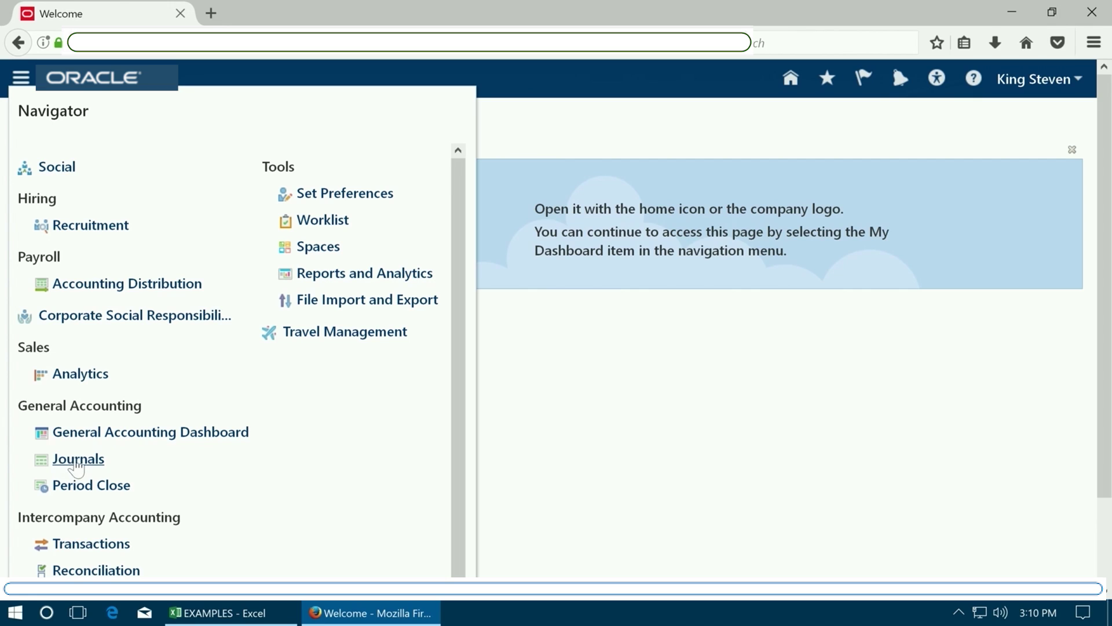
left_click(78, 463)
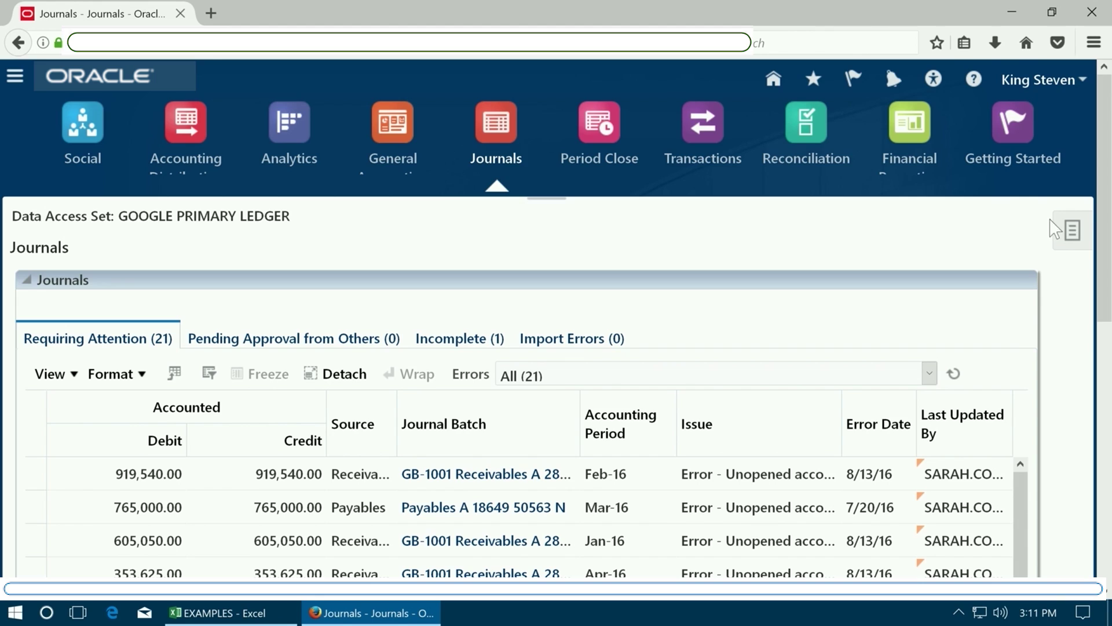
- Start a new journal from the Tasks panel and highlight the GOOGLE PRIMARY LEDGER set name
left_click(1071, 228)
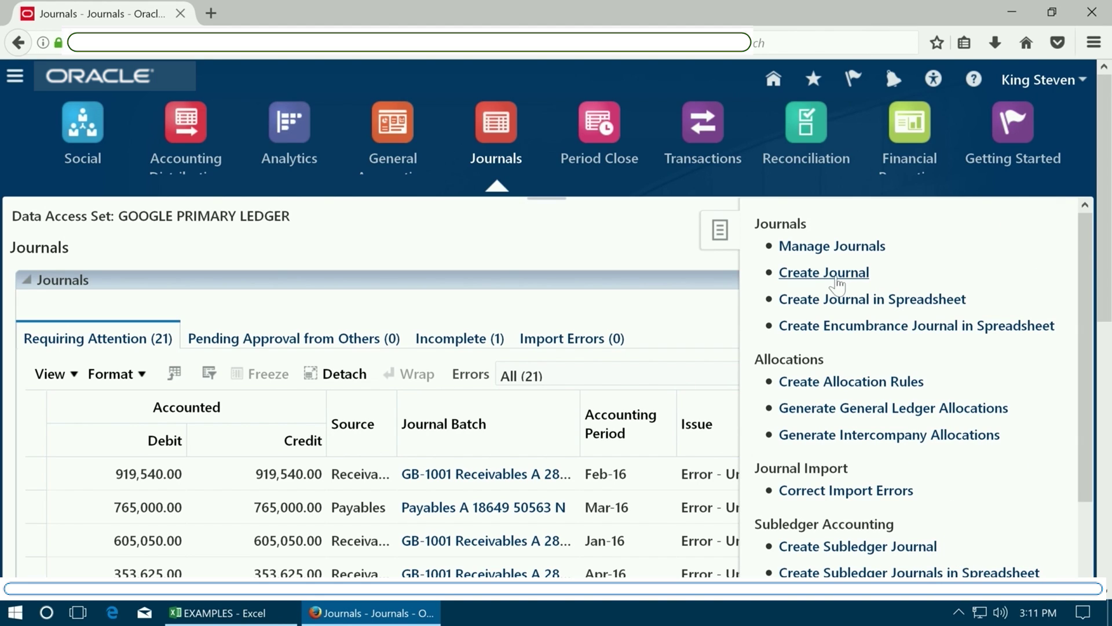
left_click(826, 274)
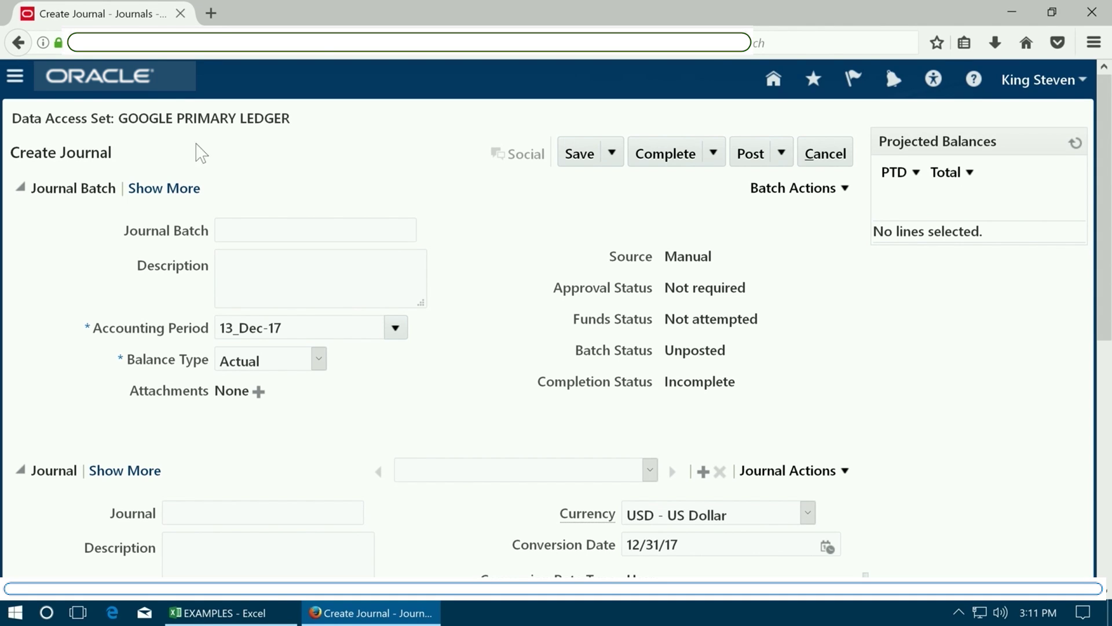
left_click_drag(118, 119, 291, 123)
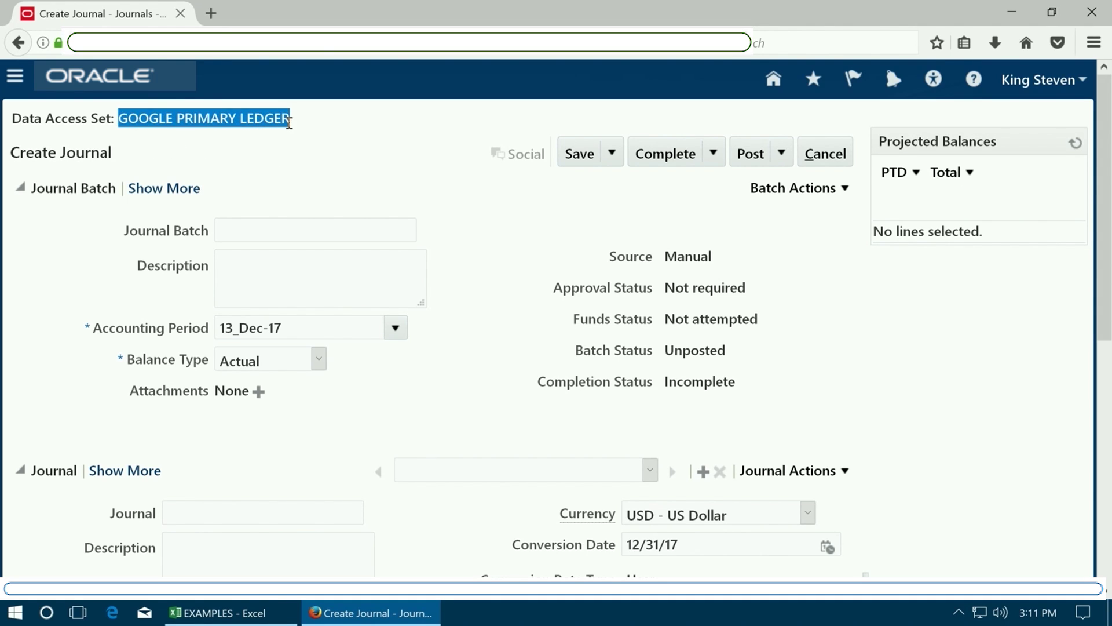